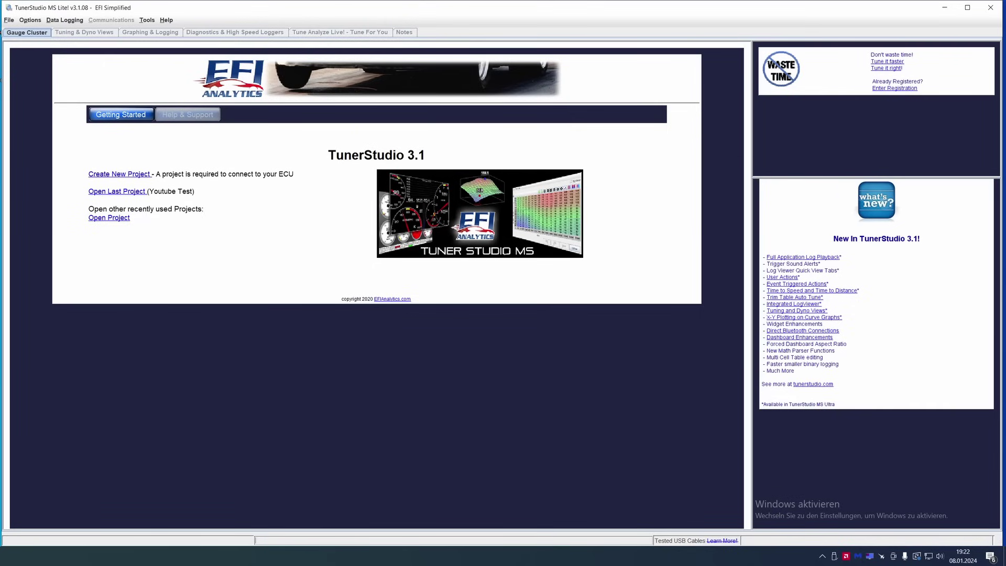
Create the new MyCar project with the detected speeduino 202310 firmware, dismissing the directory-exists warning.
{"action": "left_click", "coordinate": [9, 21]}
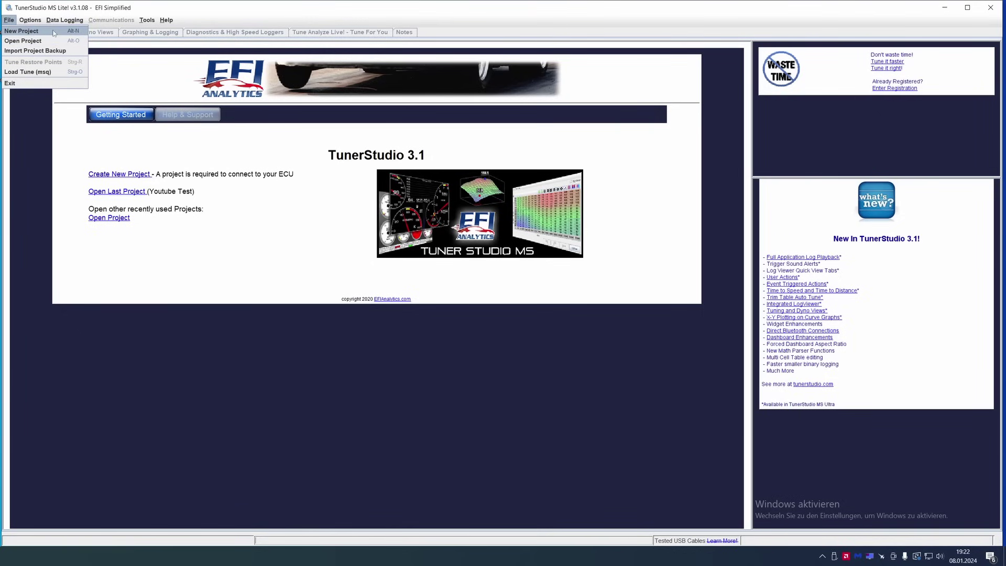
{"action": "left_click", "coordinate": [21, 31]}
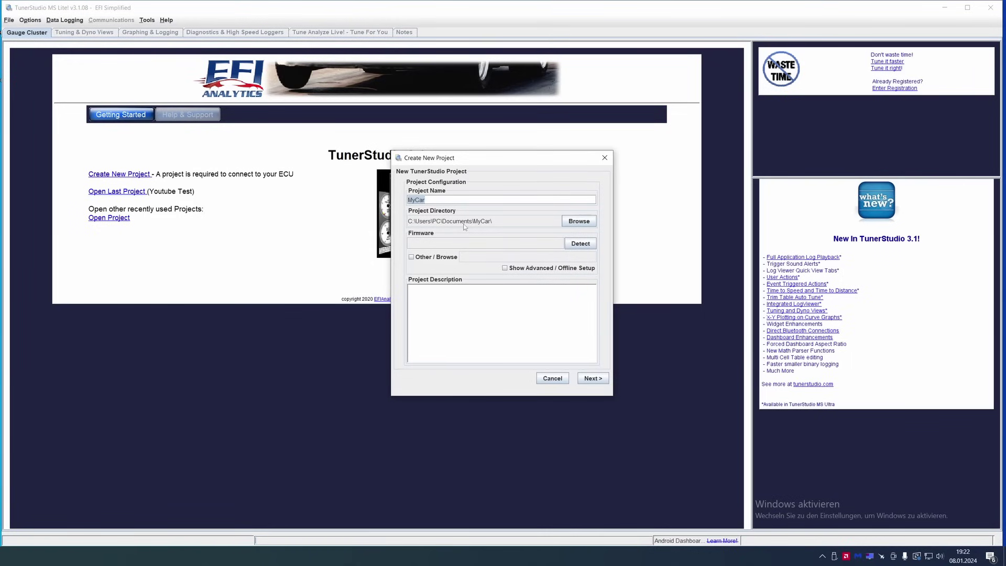
{"action": "left_click", "coordinate": [586, 246]}
{"action": "left_click_drag", "start_coordinate": [548, 198], "coordinate": [426, 192]}
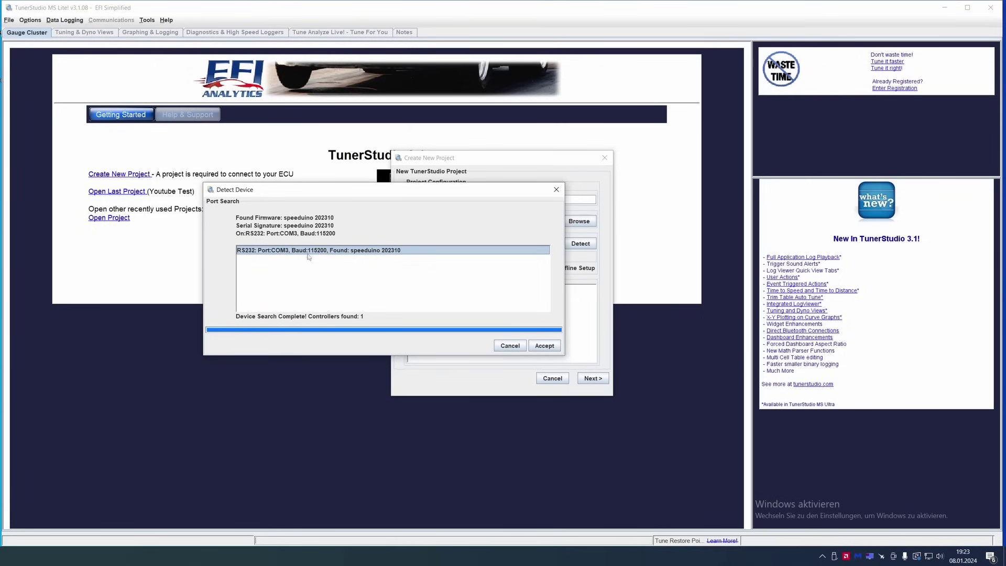
{"action": "left_click", "coordinate": [545, 346]}
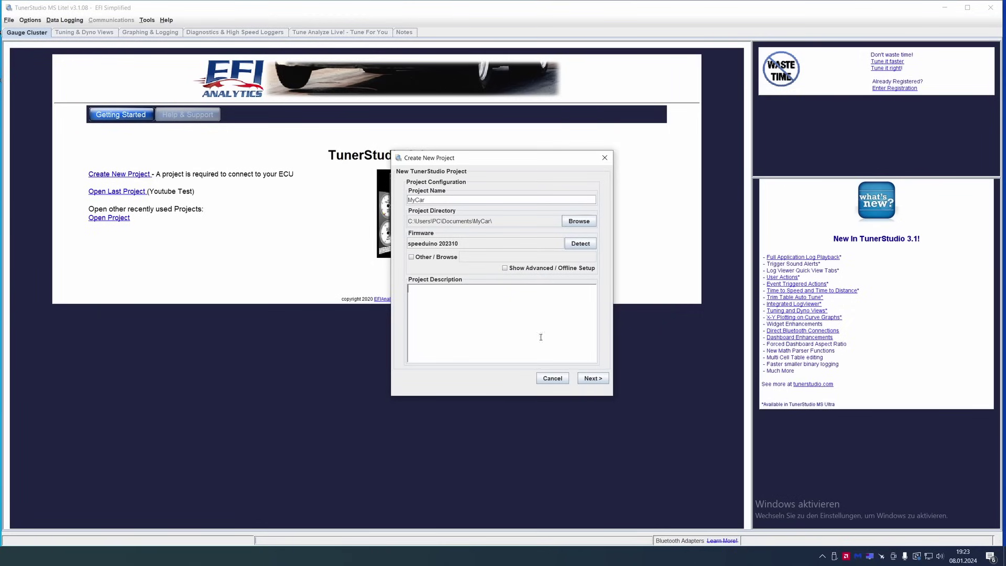
{"action": "left_click", "coordinate": [598, 380]}
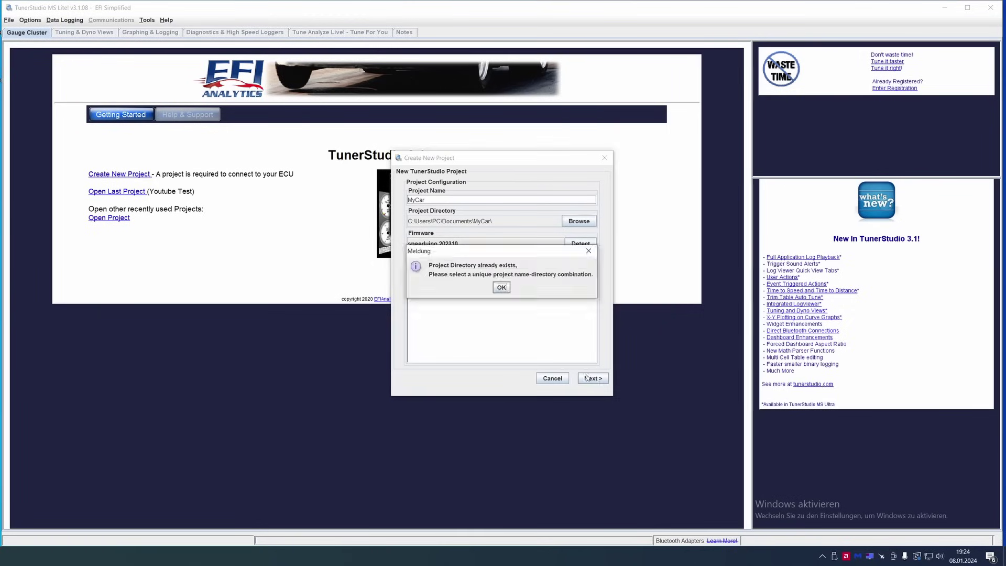
{"action": "left_click", "coordinate": [502, 289]}
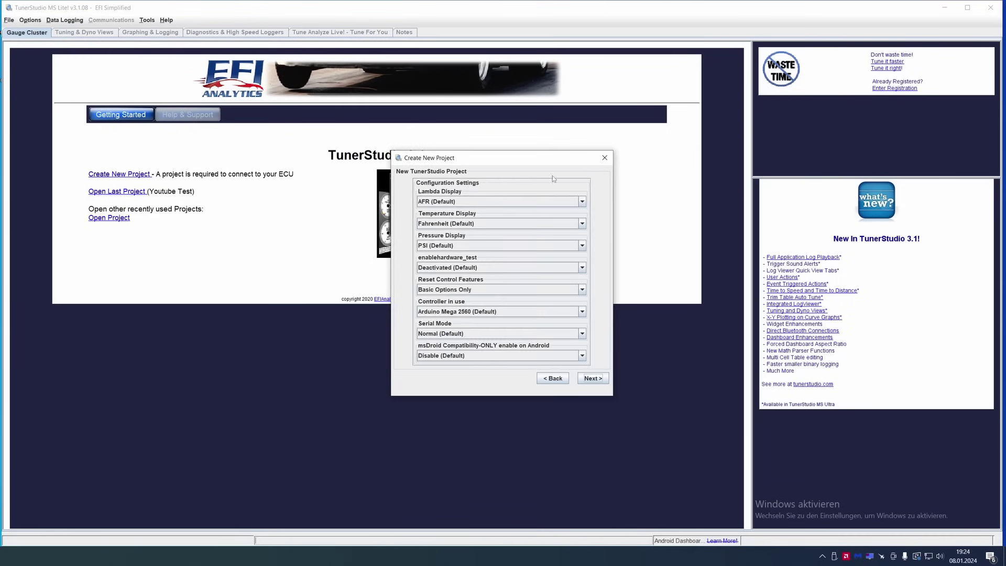
Keep AFR lambda display, show Celsius and BAR, activate enablehardware_test, and continue.
{"action": "left_click", "coordinate": [469, 201]}
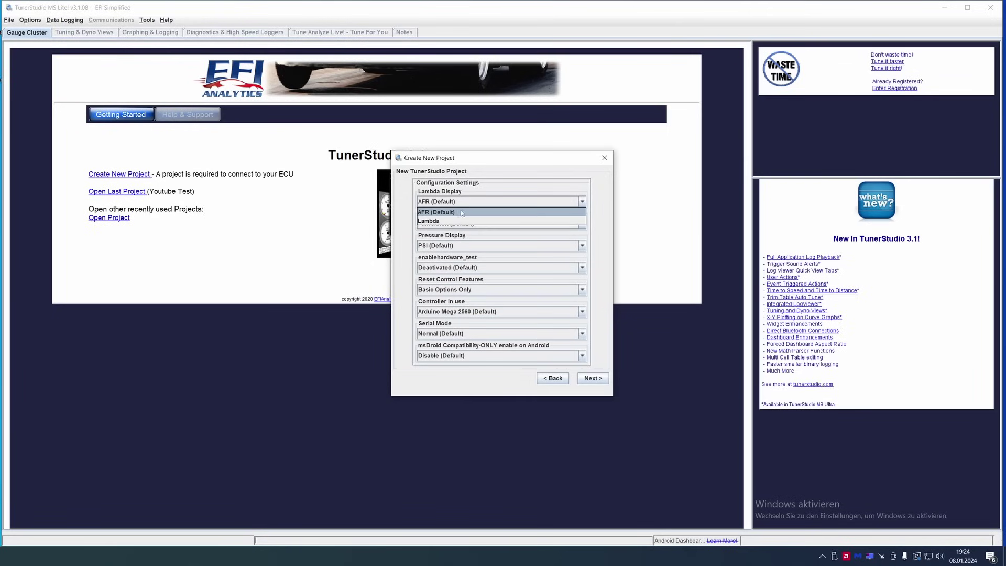
{"action": "left_click", "coordinate": [453, 213]}
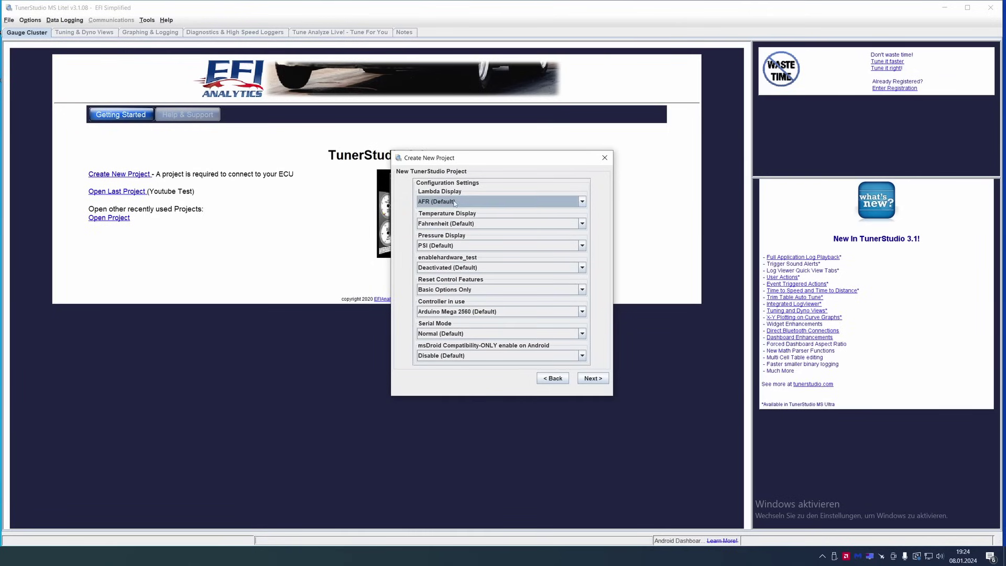
{"action": "left_click", "coordinate": [455, 203]}
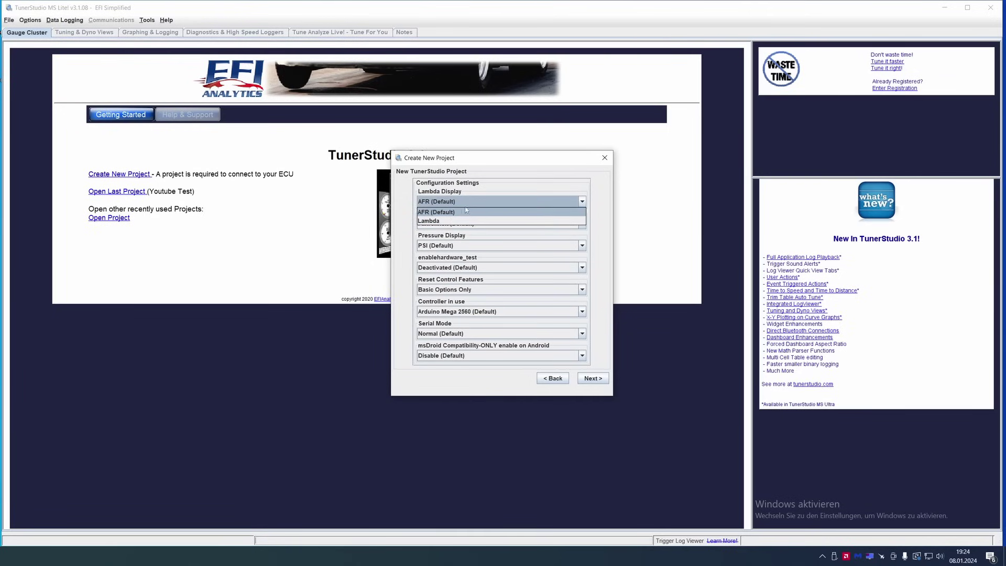
{"action": "left_click", "coordinate": [466, 206]}
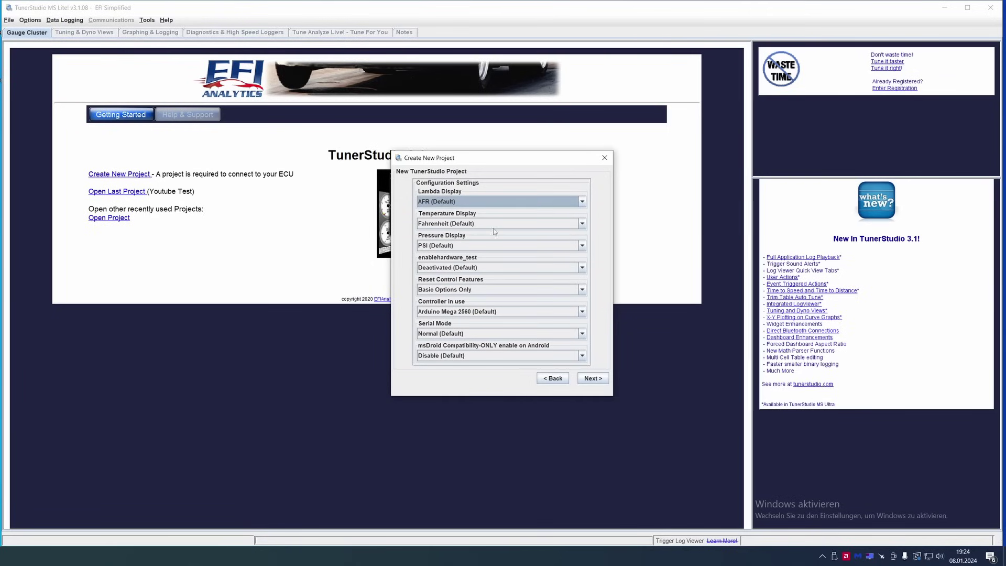
{"action": "left_click", "coordinate": [489, 225]}
{"action": "left_click", "coordinate": [456, 236]}
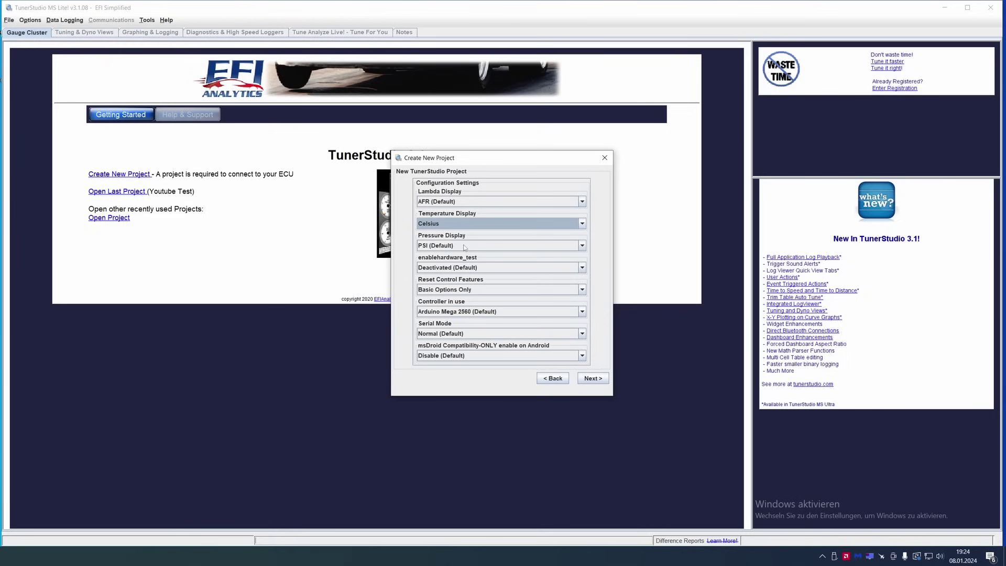
{"action": "left_click", "coordinate": [463, 246]}
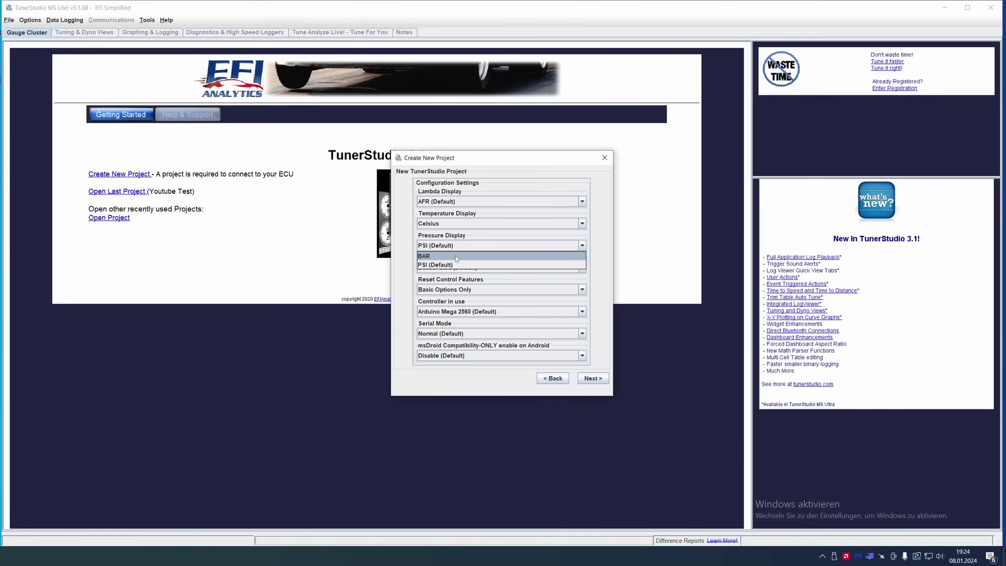
{"action": "left_click", "coordinate": [465, 258]}
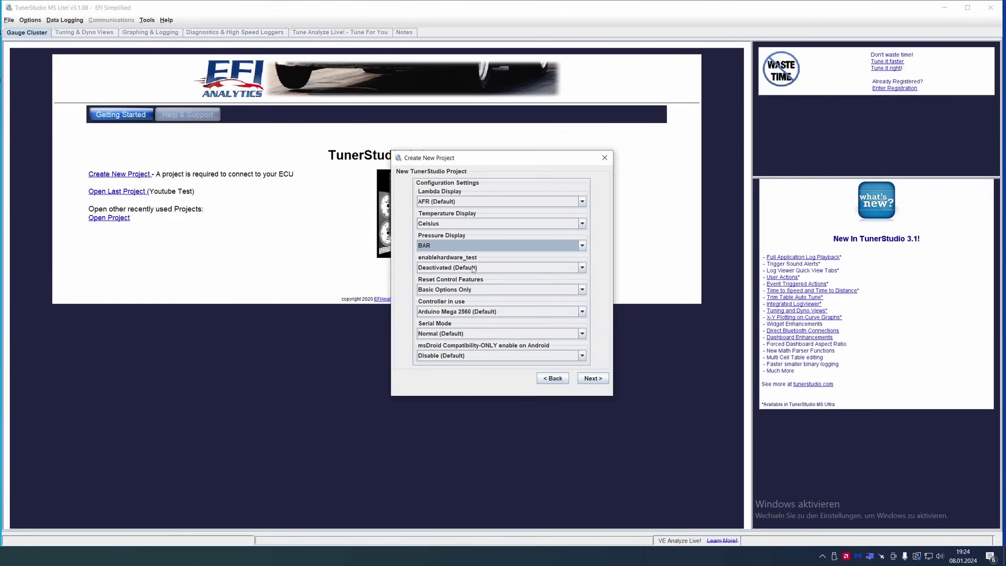
{"action": "left_click", "coordinate": [461, 269]}
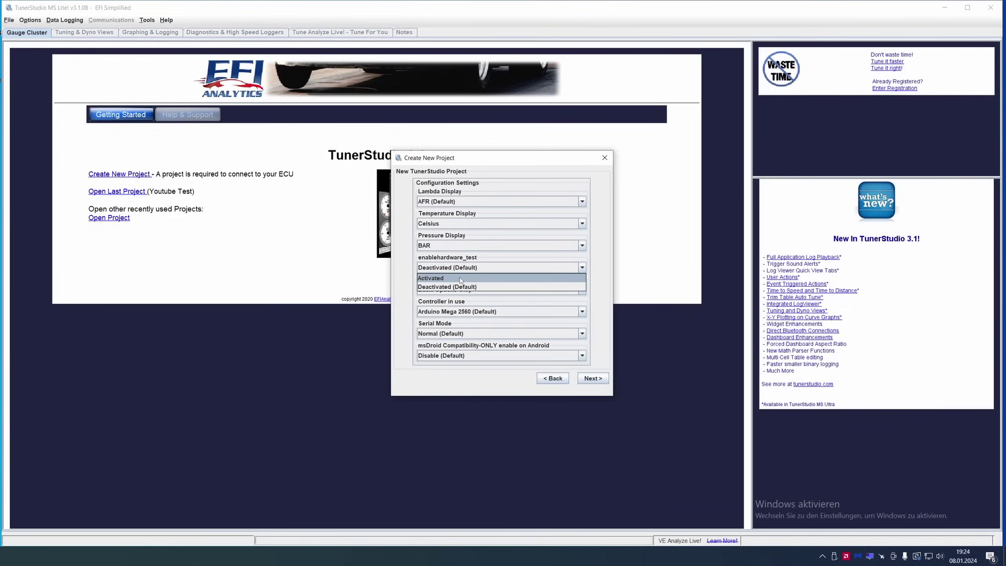
{"action": "left_click", "coordinate": [461, 278]}
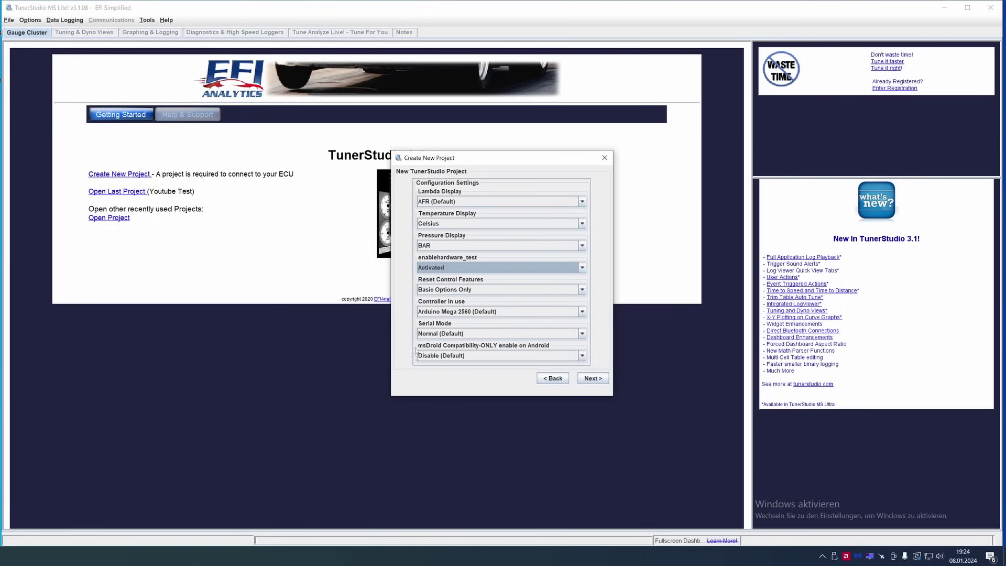
{"action": "left_click", "coordinate": [593, 378]}
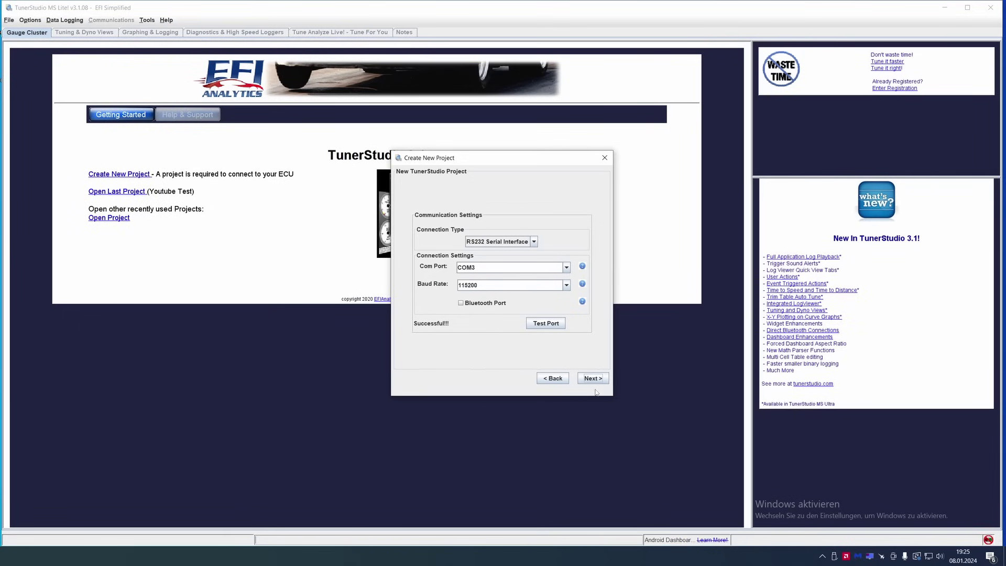
Preview the Speeduino_LED dashboards, then pick Default (MyCar) and finish the project.
{"action": "left_click", "coordinate": [592, 379]}
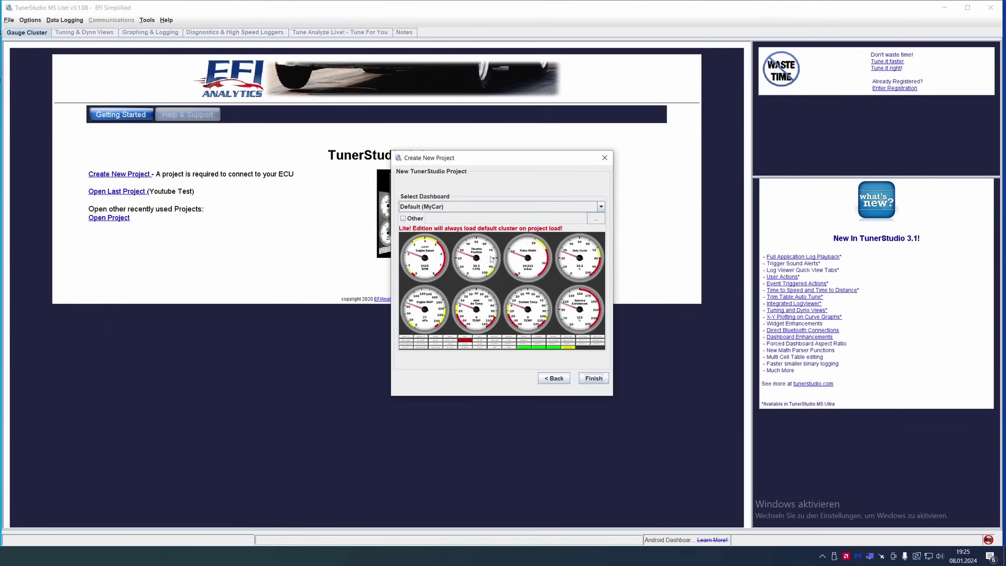
{"action": "left_click", "coordinate": [486, 207]}
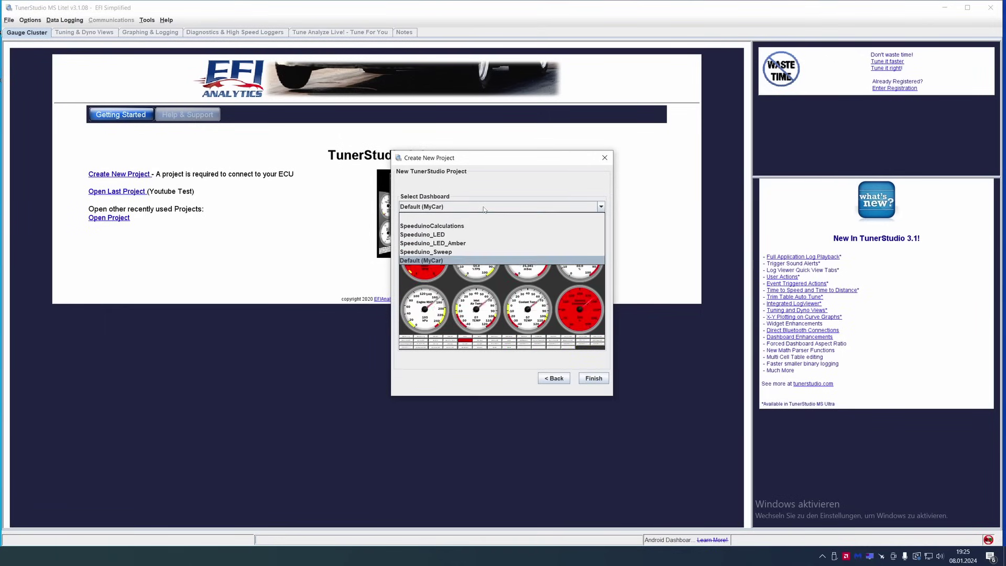
{"action": "left_click", "coordinate": [451, 235]}
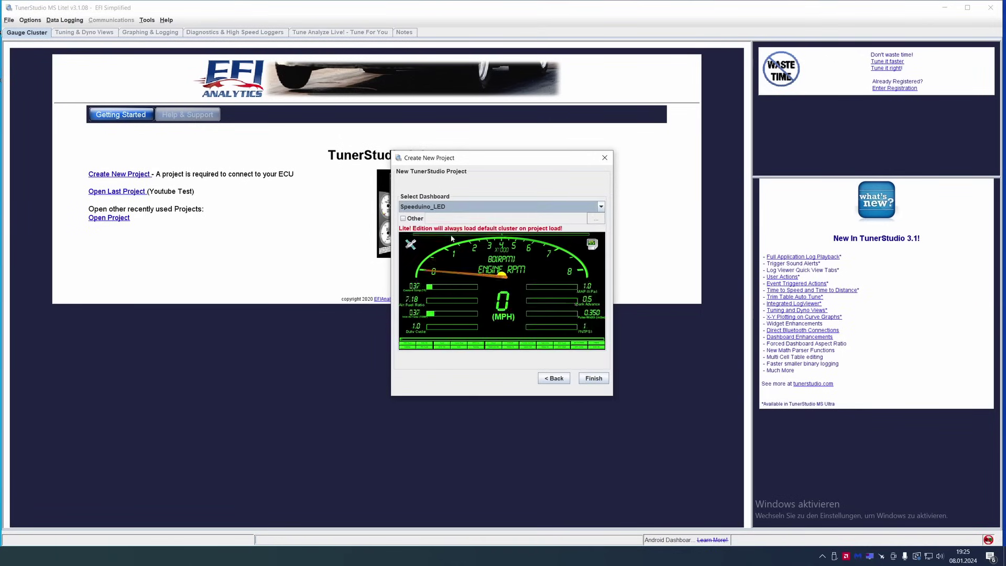
{"action": "left_click", "coordinate": [461, 206]}
{"action": "left_click", "coordinate": [453, 243]}
{"action": "left_click", "coordinate": [450, 208]}
{"action": "left_click", "coordinate": [450, 207]}
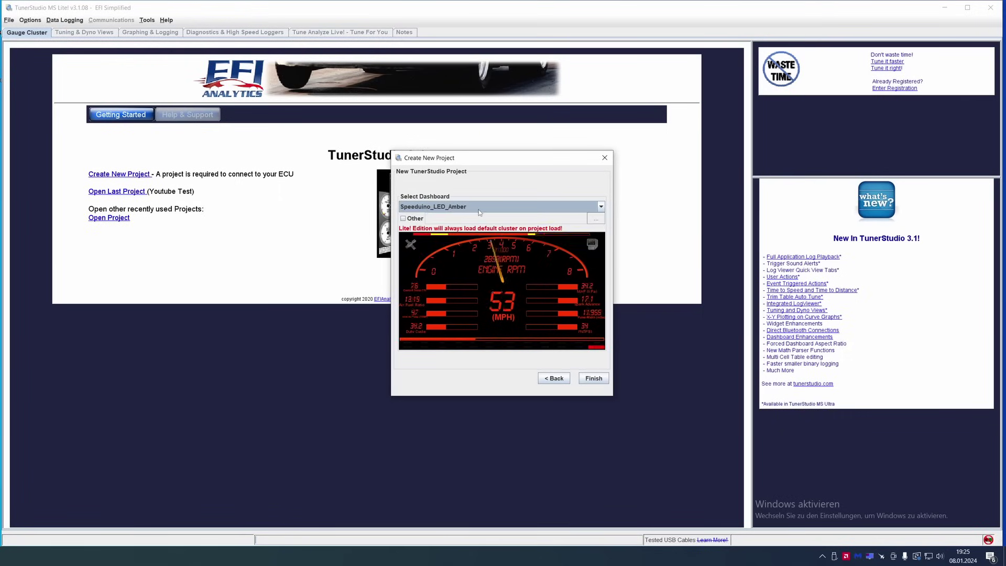
{"action": "left_click", "coordinate": [450, 208]}
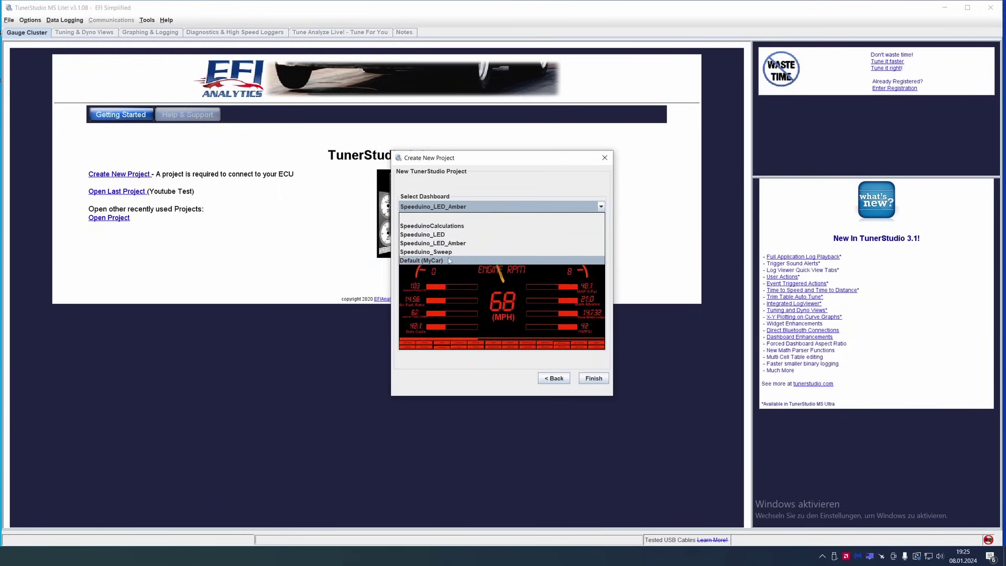
{"action": "left_click", "coordinate": [460, 261]}
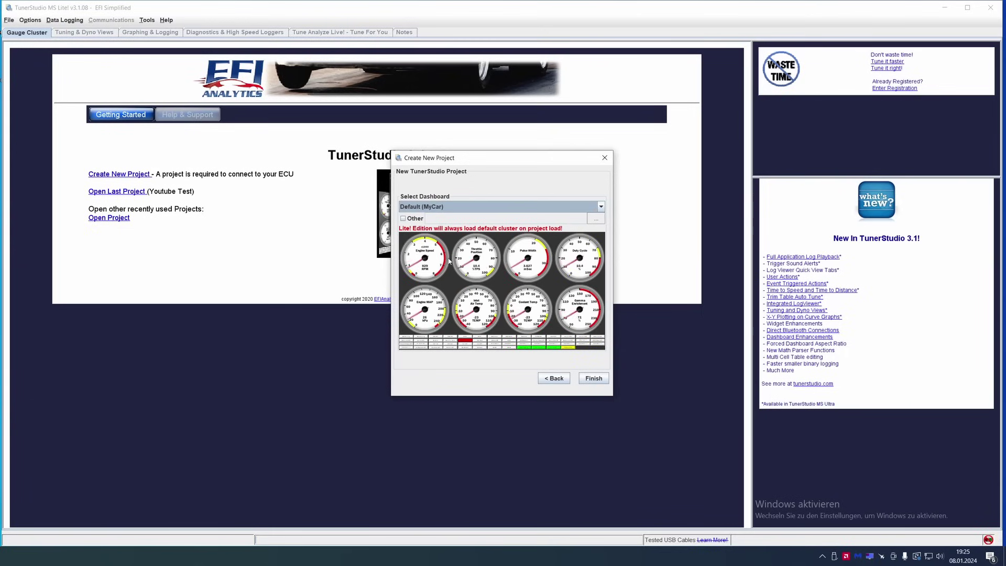
{"action": "left_click", "coordinate": [594, 376]}
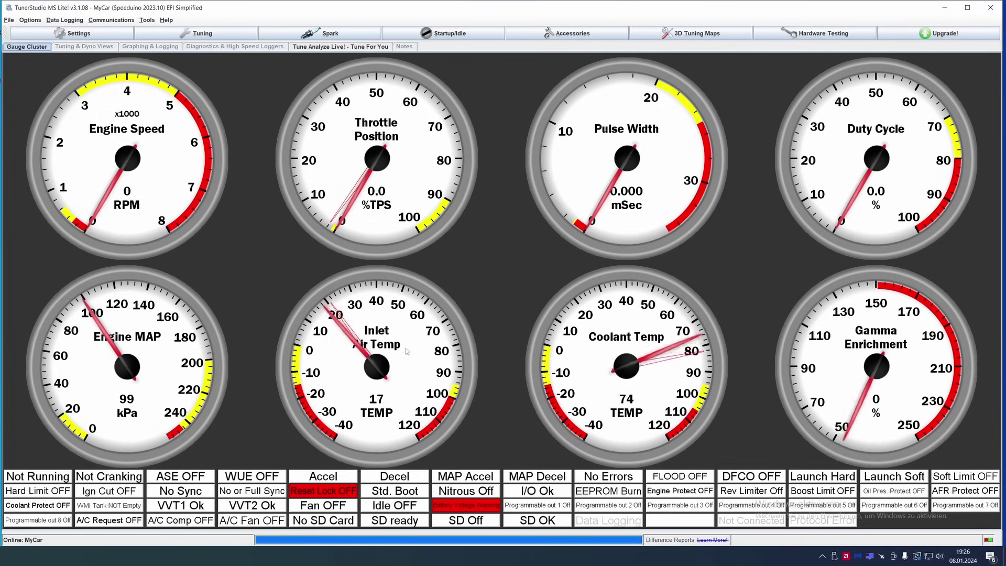
Replace the Inlet Air Temp gauge with an Air:Fuel Ratio gauge.
{"action": "right_click", "coordinate": [372, 342]}
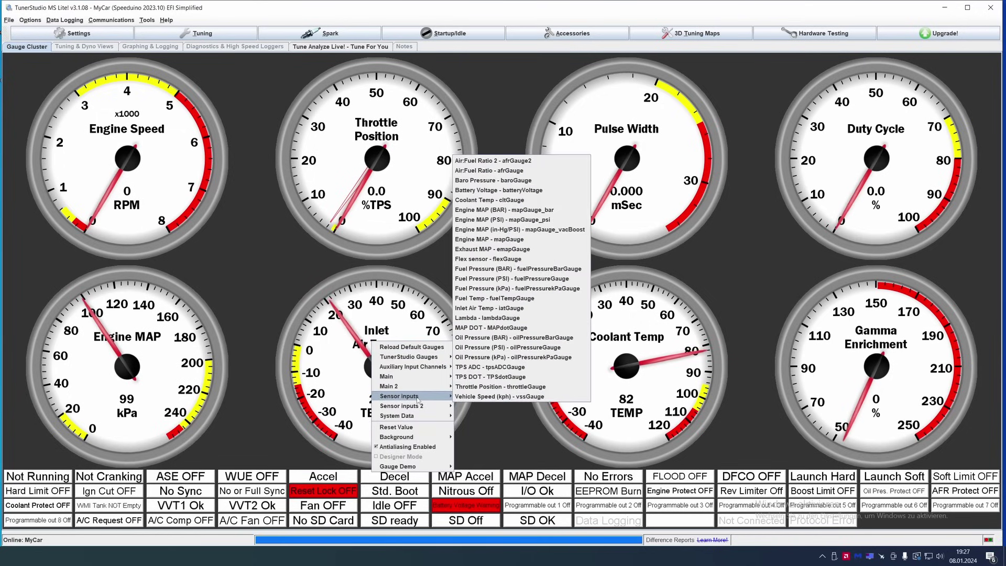
{"action": "mouse_move", "coordinate": [418, 399]}
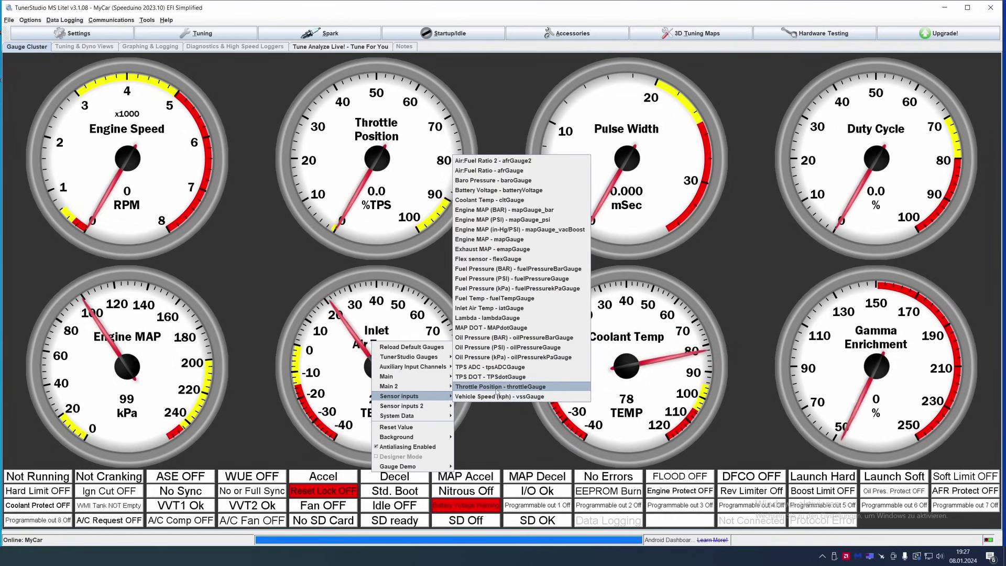
{"action": "left_click", "coordinate": [529, 171]}
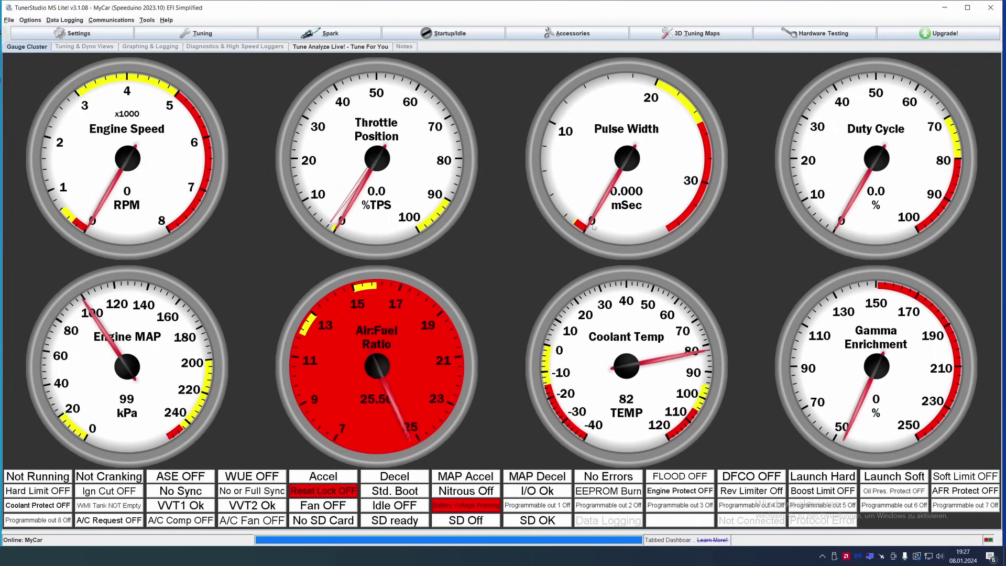
Change the Duty Cycle gauge to show Battery Voltage.
{"action": "right_click", "coordinate": [853, 166]}
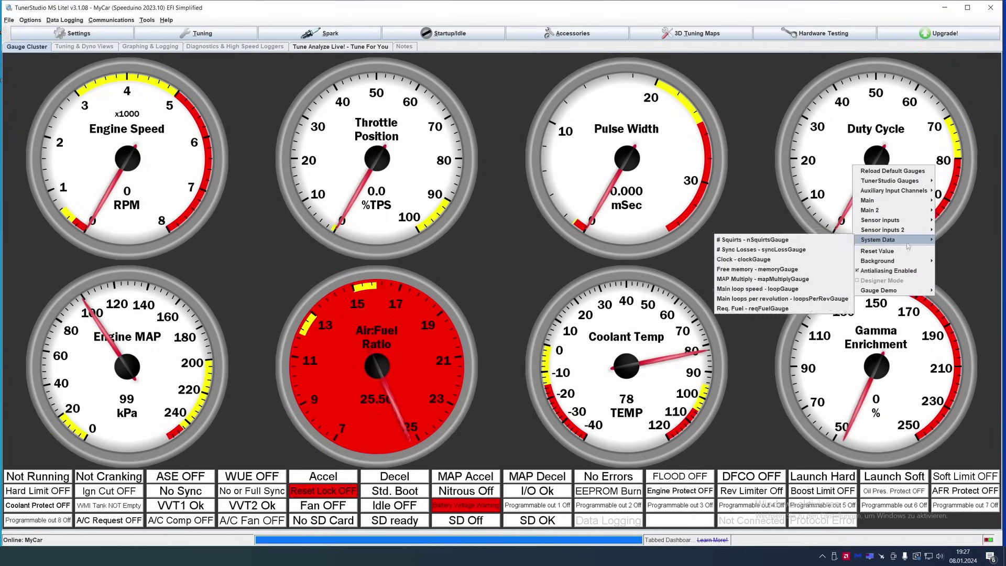
{"action": "mouse_move", "coordinate": [909, 221]}
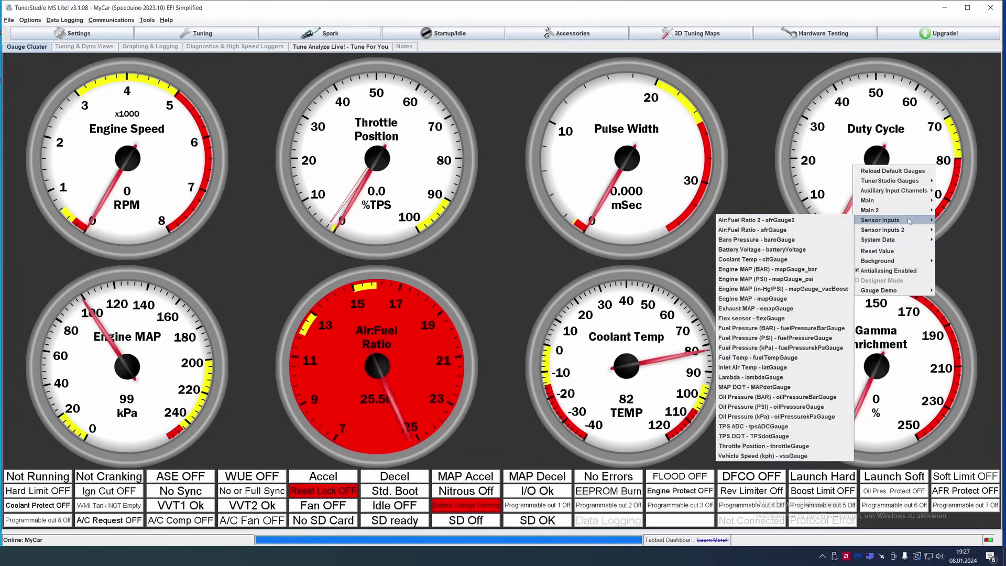
{"action": "left_click", "coordinate": [770, 250]}
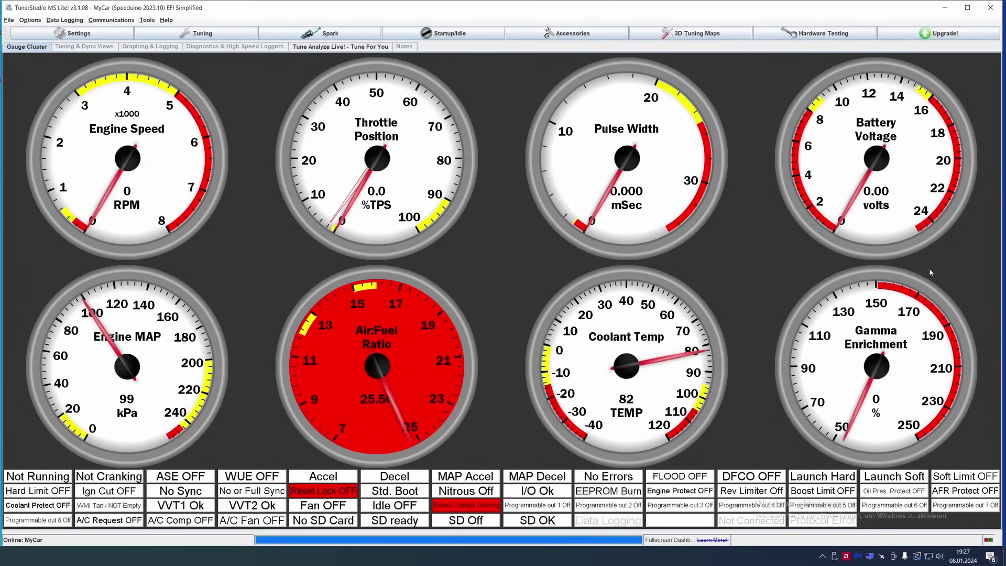
Calibrate the TPS with 126 closed and 169 full-throttle ADC counts and accept.
{"action": "left_click", "coordinate": [151, 22]}
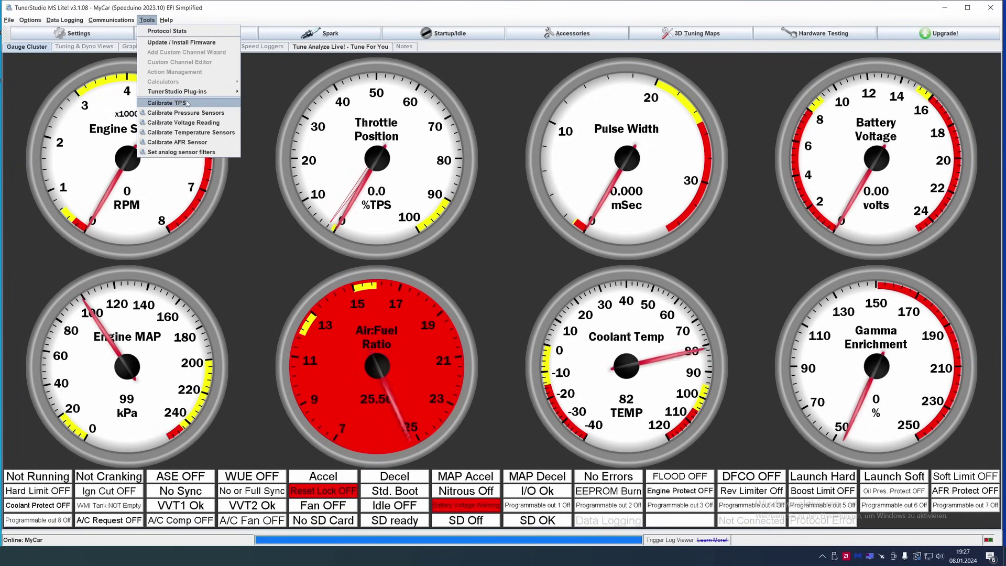
{"action": "left_click", "coordinate": [187, 104]}
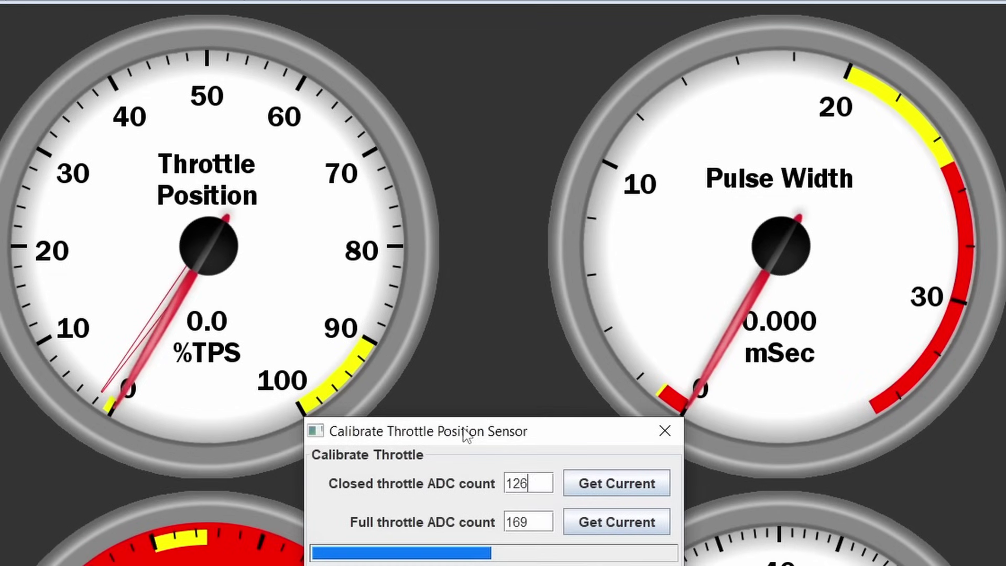
{"action": "left_click_drag", "start_coordinate": [466, 434], "coordinate": [555, 41]}
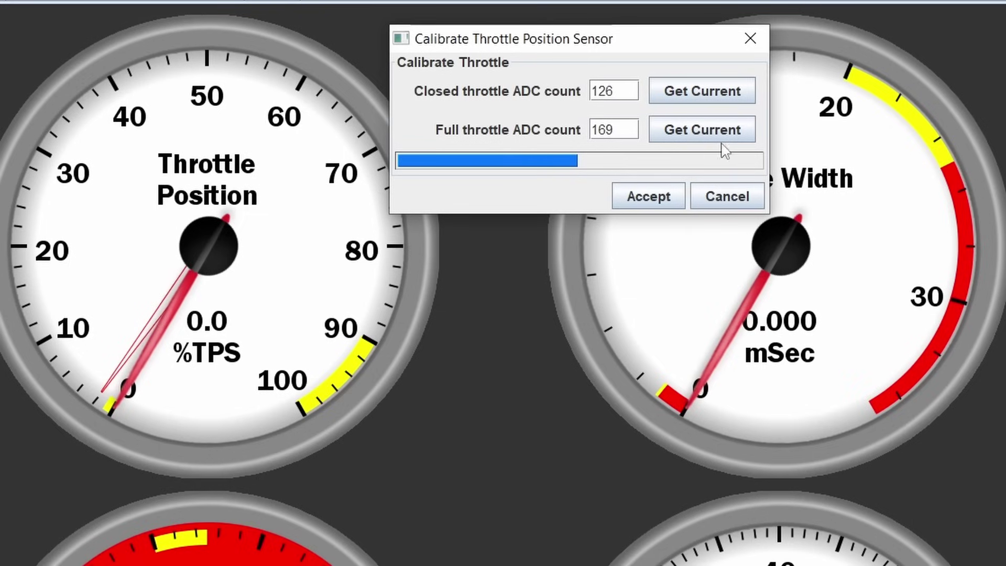
{"action": "left_click", "coordinate": [653, 195]}
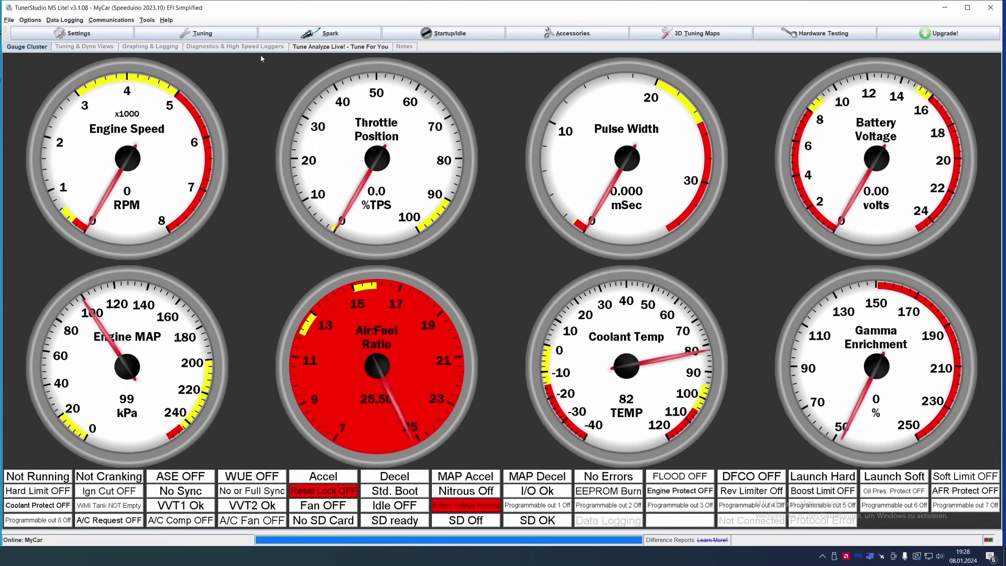
Open the pressure sensor calibration and keep MPXH6400A (3–416 kPa) as the MAP sensor.
{"action": "left_click", "coordinate": [147, 20]}
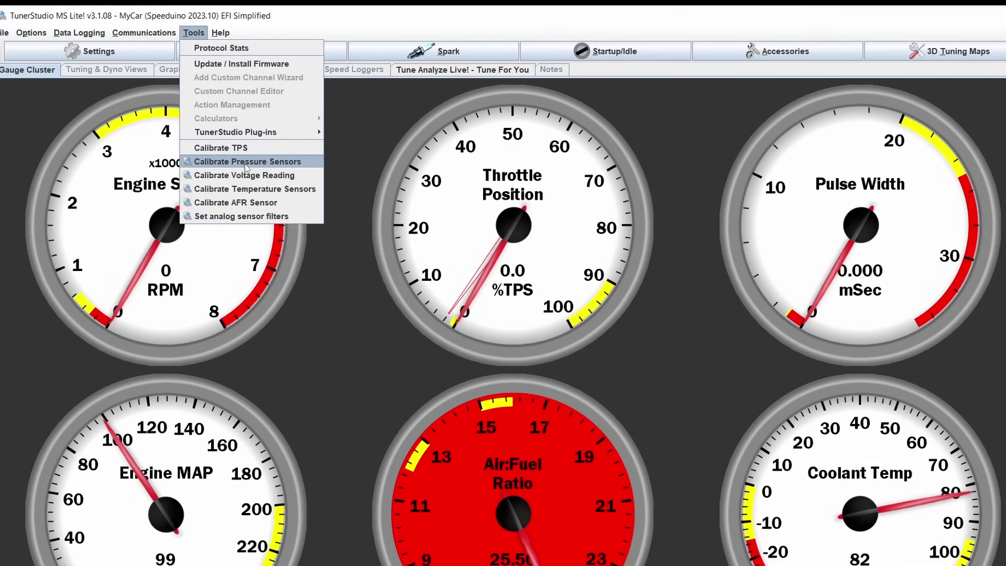
{"action": "left_click", "coordinate": [245, 162]}
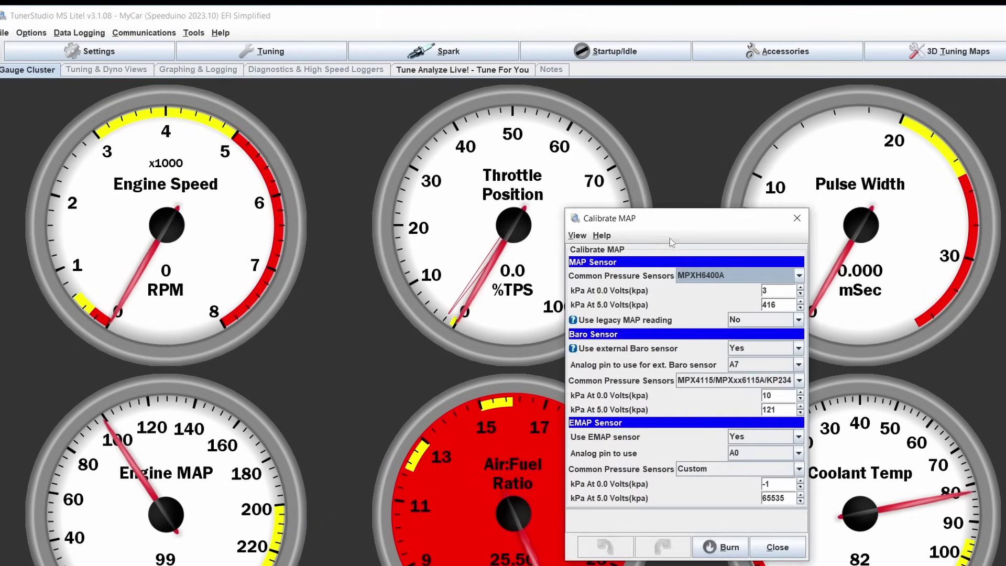
{"action": "left_click_drag", "start_coordinate": [721, 224], "coordinate": [343, 147]}
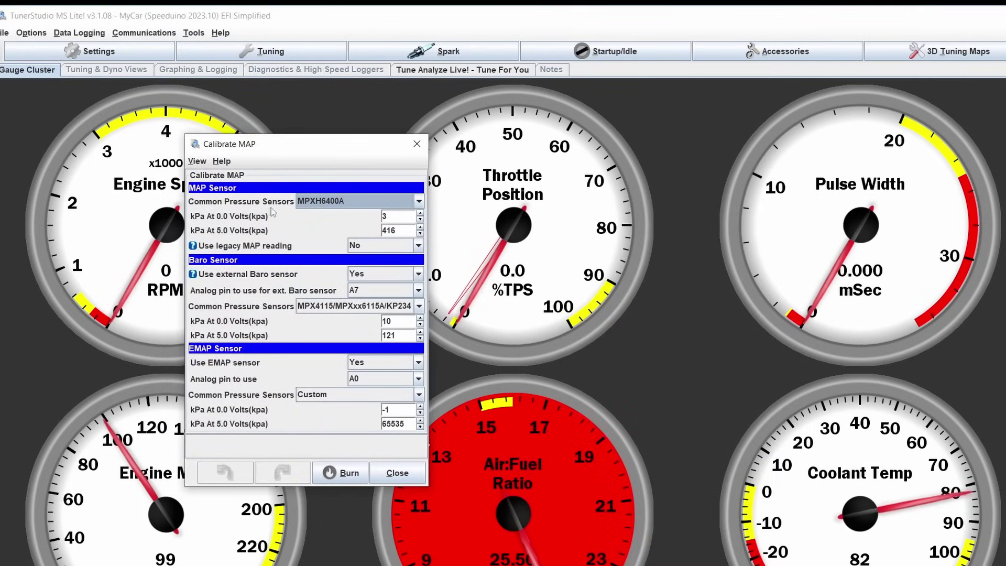
{"action": "left_click_drag", "start_coordinate": [255, 143], "coordinate": [376, 137]}
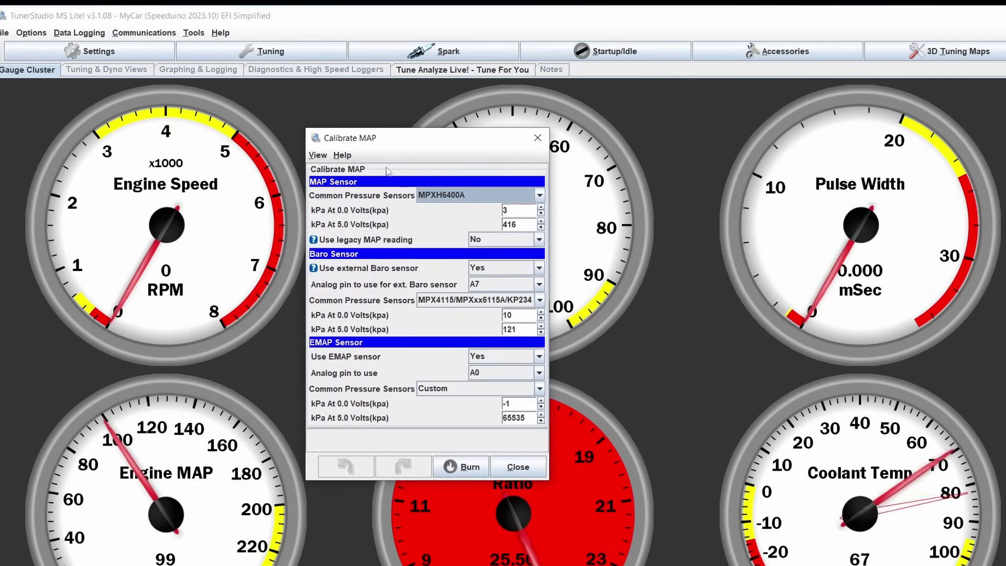
{"action": "left_click", "coordinate": [539, 196]}
{"action": "mouse_move", "coordinate": [543, 267]}
{"action": "left_mouse_down"}
{"action": "mouse_move", "coordinate": [545, 233]}
{"action": "mouse_move", "coordinate": [543, 270]}
{"action": "mouse_move", "coordinate": [544, 239]}
{"action": "mouse_move", "coordinate": [544, 260]}
{"action": "left_mouse_up"}
{"action": "left_click", "coordinate": [546, 198]}
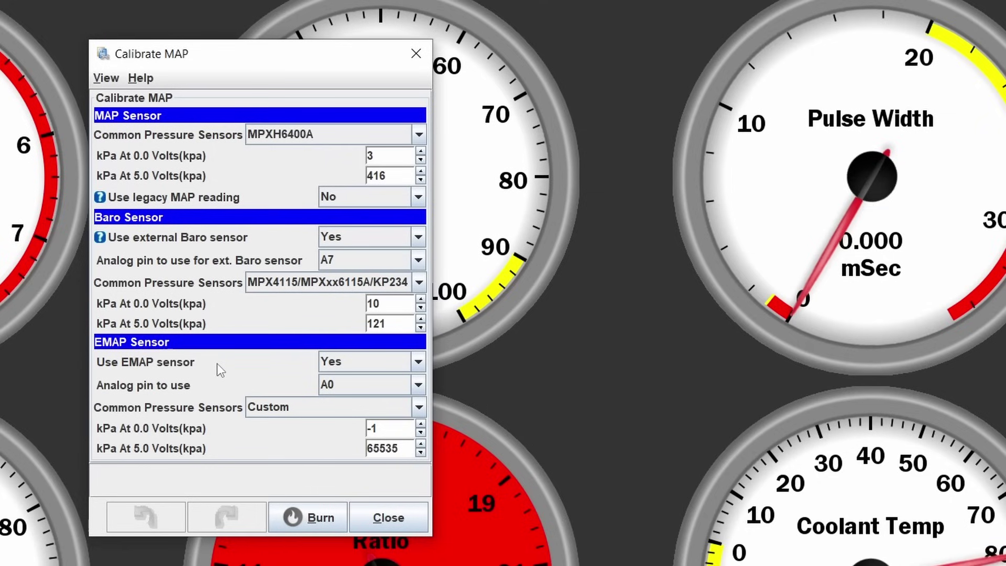
Confirm the EMAP sensor stays Custom on analog pin A0, then close Calibrate MAP.
{"action": "left_click", "coordinate": [307, 407]}
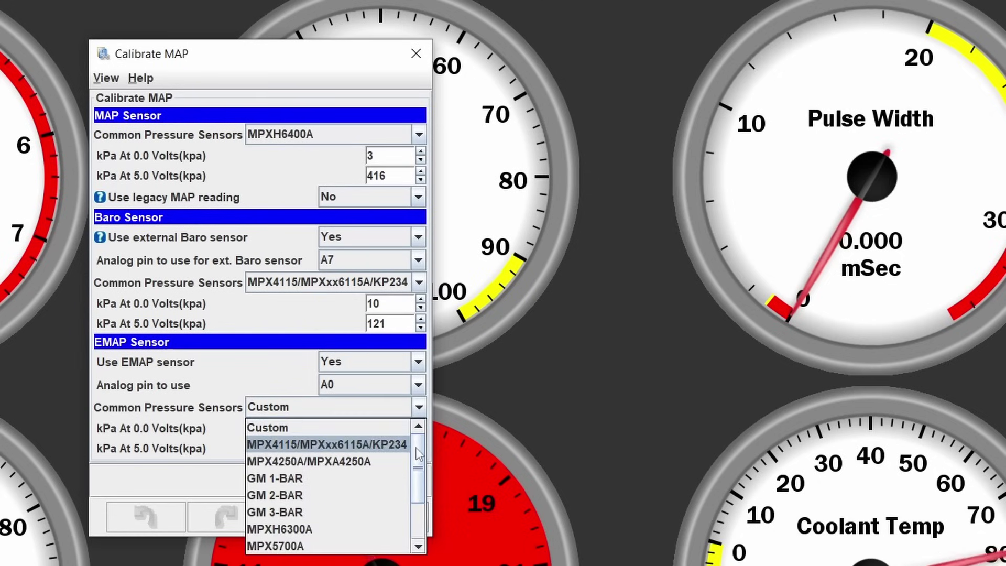
{"action": "scroll", "coordinate": [417, 454], "scroll_direction": "down", "scroll_amount": 2}
{"action": "scroll", "coordinate": [418, 454], "scroll_direction": "up", "scroll_amount": 2}
{"action": "left_click", "coordinate": [291, 408]}
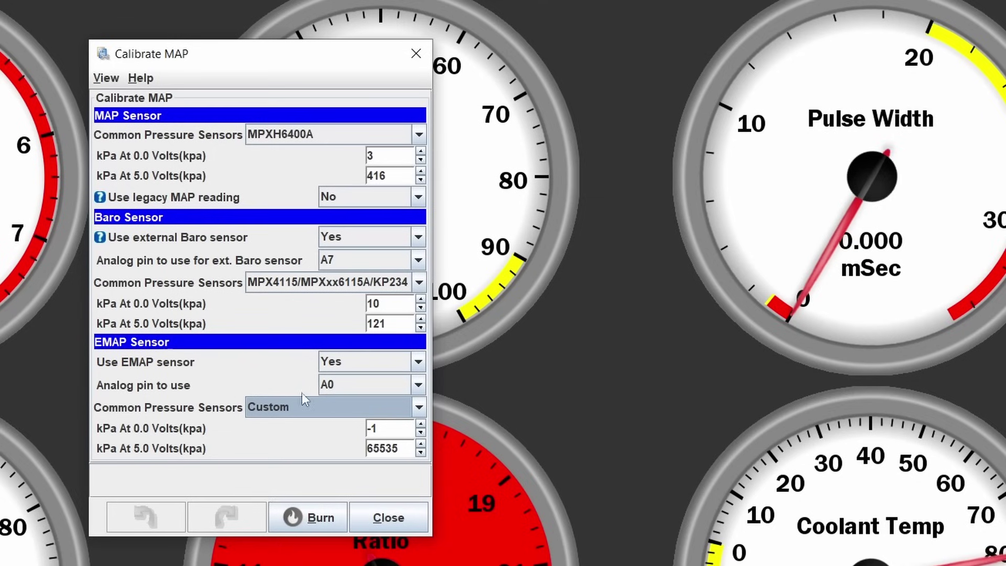
{"action": "left_click", "coordinate": [341, 385]}
{"action": "scroll", "coordinate": [387, 449], "scroll_direction": "down", "scroll_amount": 3}
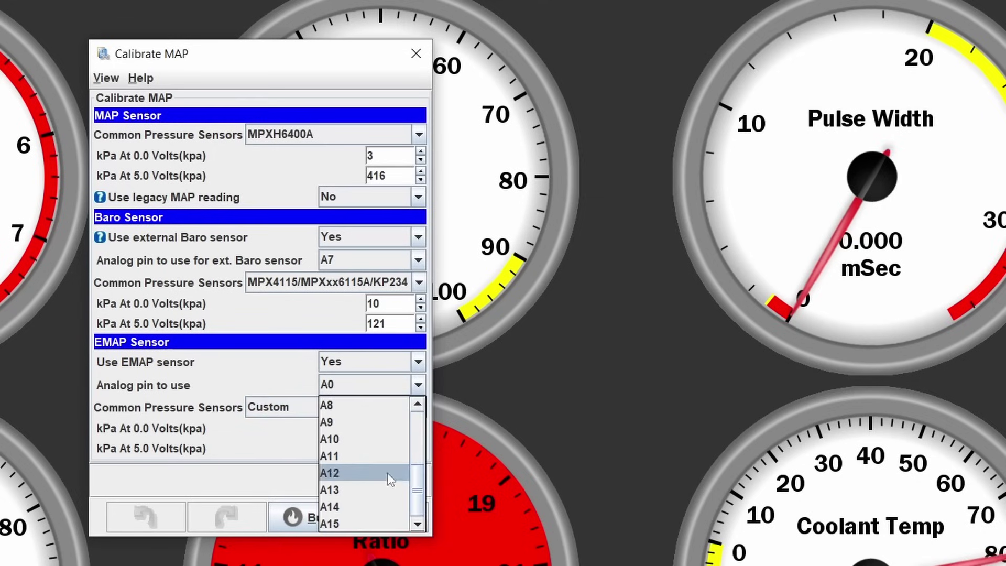
{"action": "scroll", "coordinate": [394, 477], "scroll_direction": "up", "scroll_amount": 3}
{"action": "scroll", "coordinate": [371, 453], "scroll_direction": "down", "scroll_amount": 3}
{"action": "scroll", "coordinate": [370, 483], "scroll_direction": "up", "scroll_amount": 3}
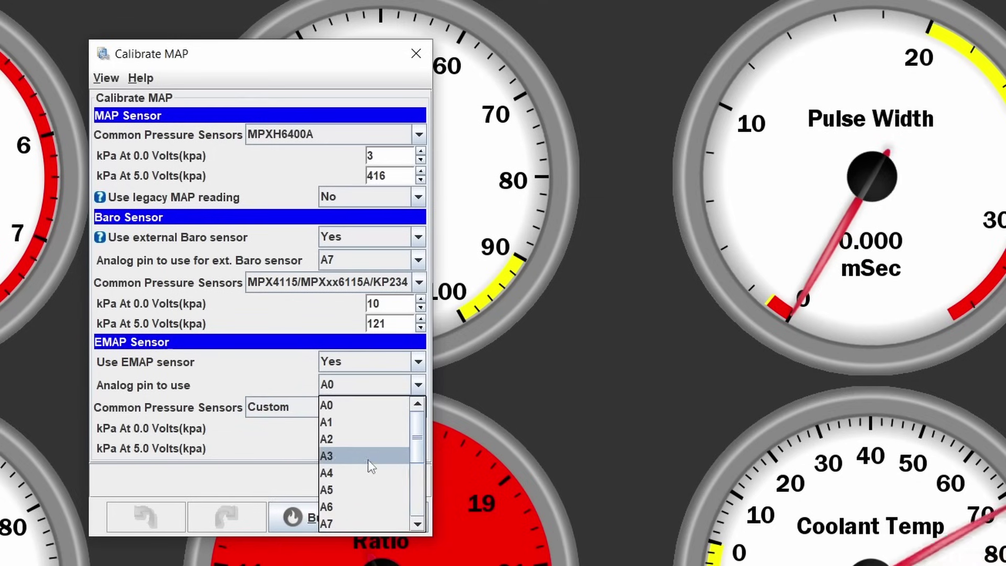
{"action": "scroll", "coordinate": [370, 443], "scroll_direction": "down", "scroll_amount": 3}
{"action": "left_click", "coordinate": [253, 452]}
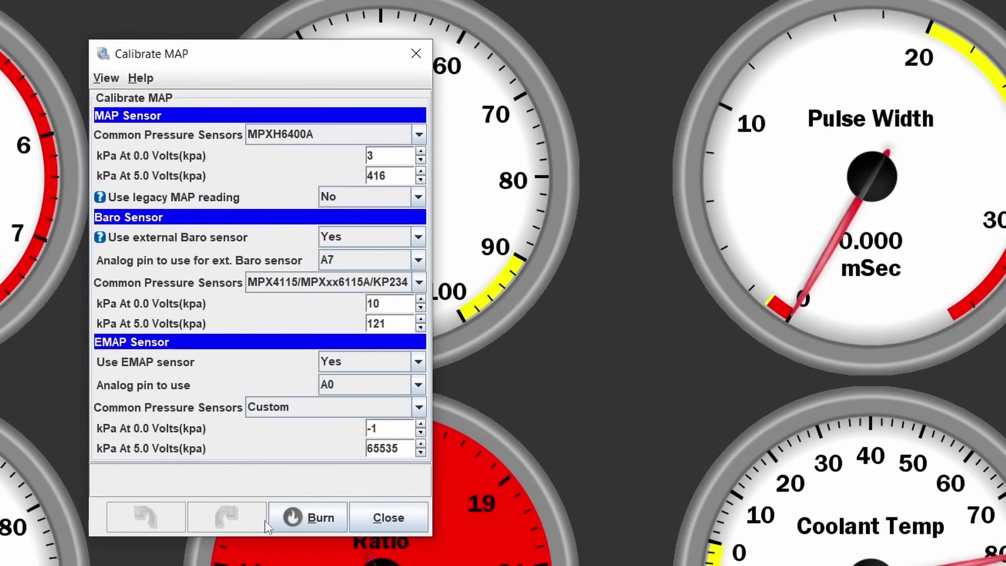
{"action": "left_click", "coordinate": [389, 519]}
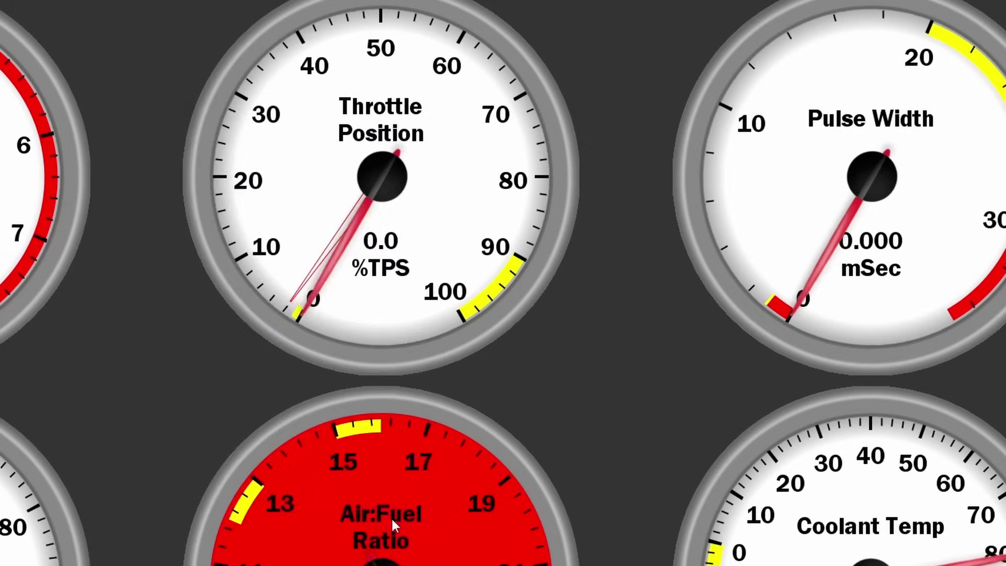
Check the -0.1 V battery voltage offset and close the voltage calibration unchanged.
{"action": "left_click", "coordinate": [0, 0]}
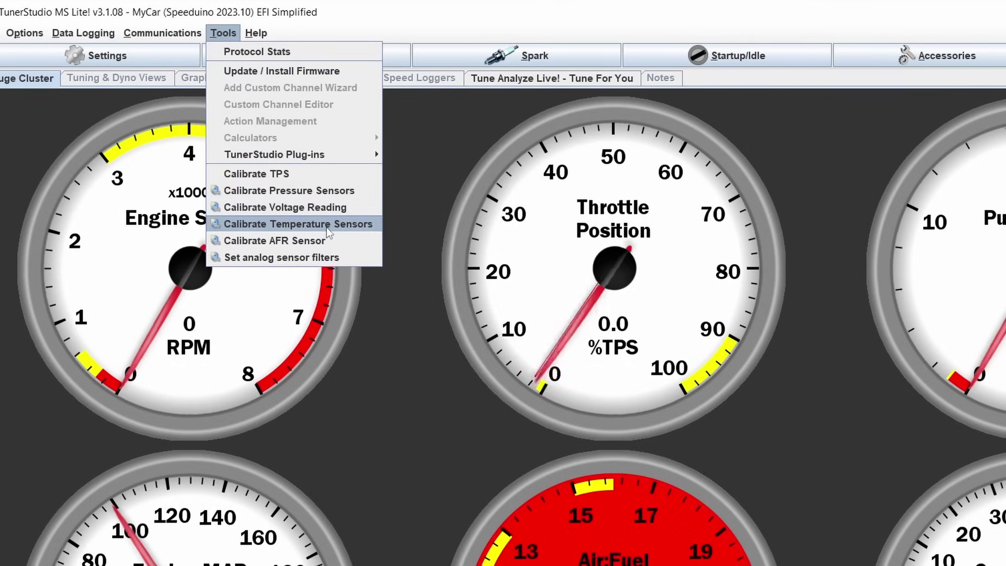
{"action": "left_click", "coordinate": [329, 209]}
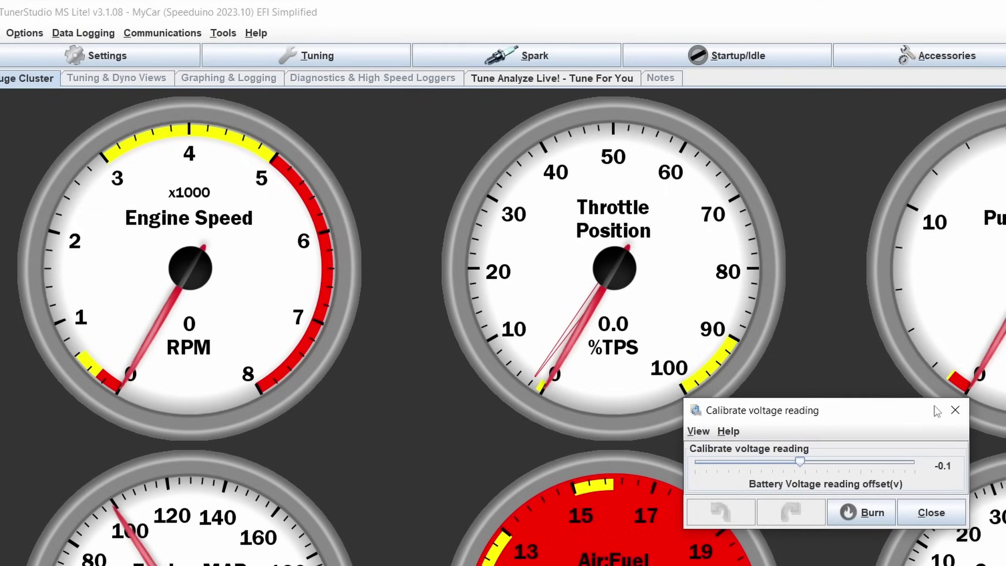
{"action": "left_click", "coordinate": [956, 410]}
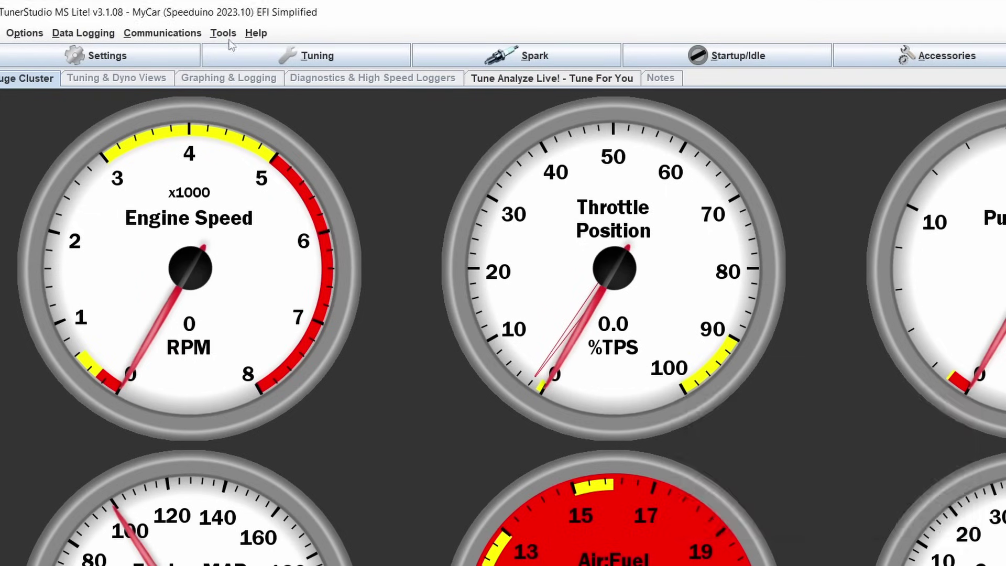
{"action": "left_click", "coordinate": [222, 32]}
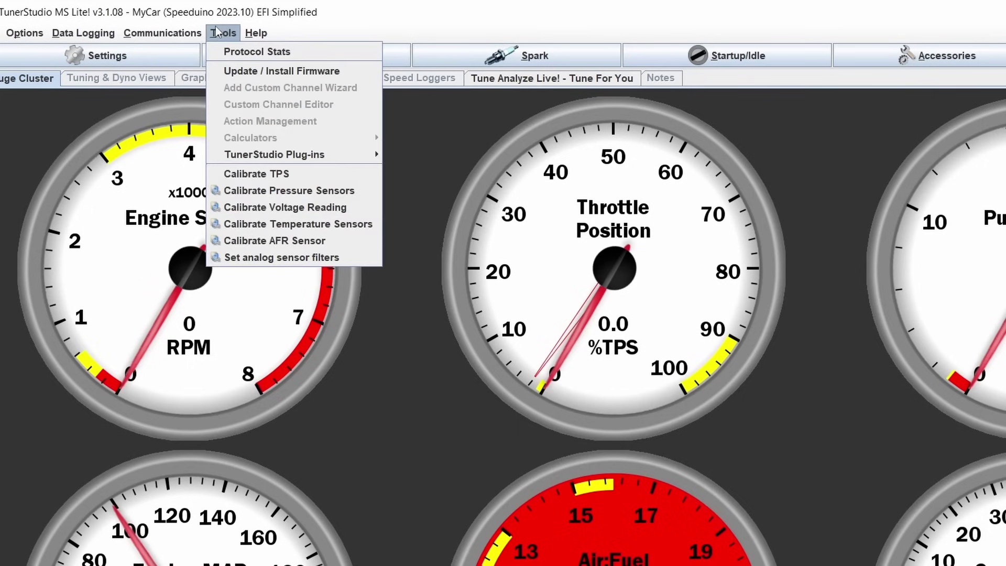
Open the thermistor table calibration and select the Air Temperature Sensor table.
{"action": "left_click", "coordinate": [261, 225]}
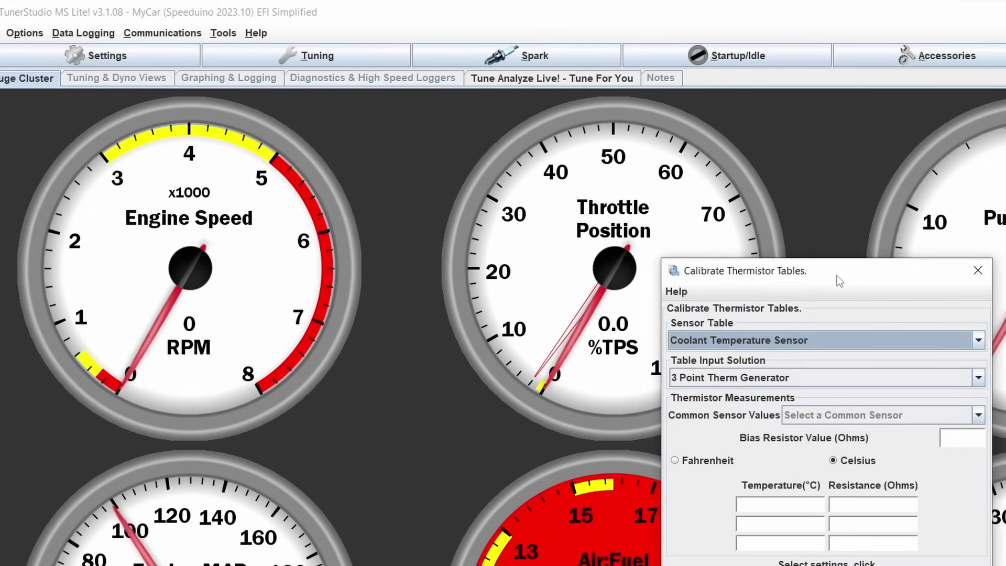
{"action": "left_click_drag", "start_coordinate": [838, 276], "coordinate": [259, 113]}
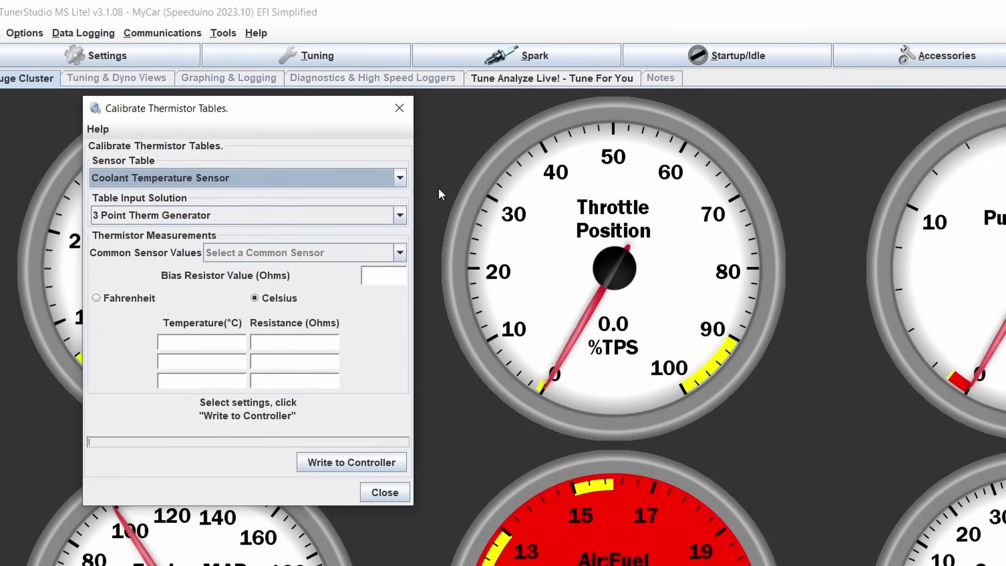
{"action": "left_click", "coordinate": [400, 179]}
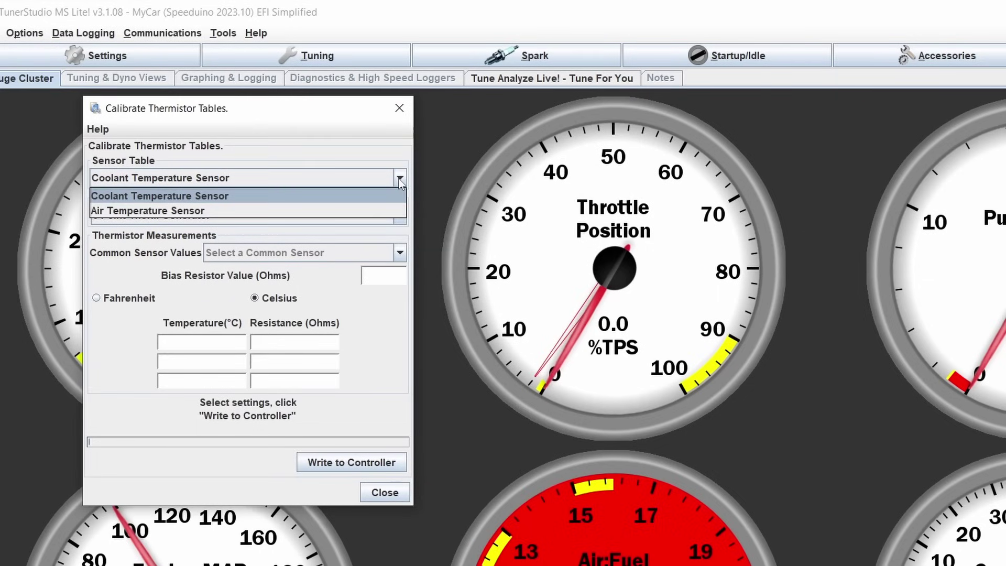
{"action": "left_click", "coordinate": [400, 179]}
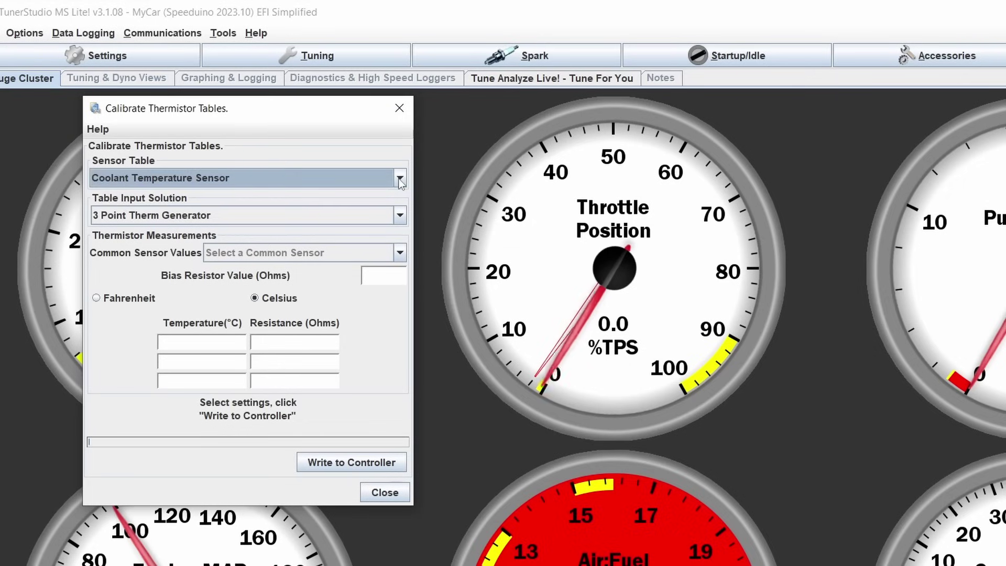
{"action": "left_click", "coordinate": [400, 179]}
{"action": "left_click", "coordinate": [245, 211]}
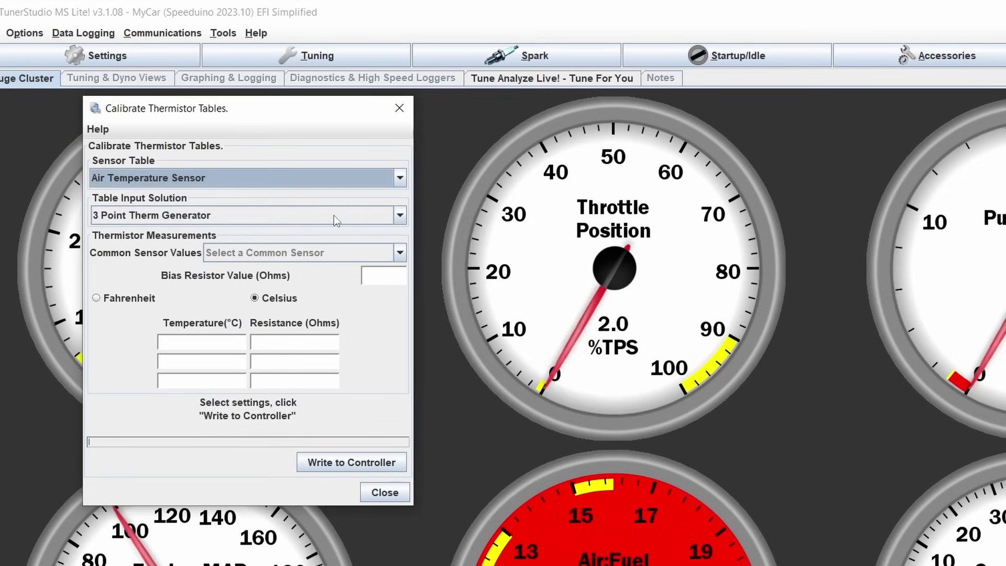
Keep 3 Point Therm Generator as the input solution, rechecking the Air Temperature Sensor table.
{"action": "left_click", "coordinate": [255, 218]}
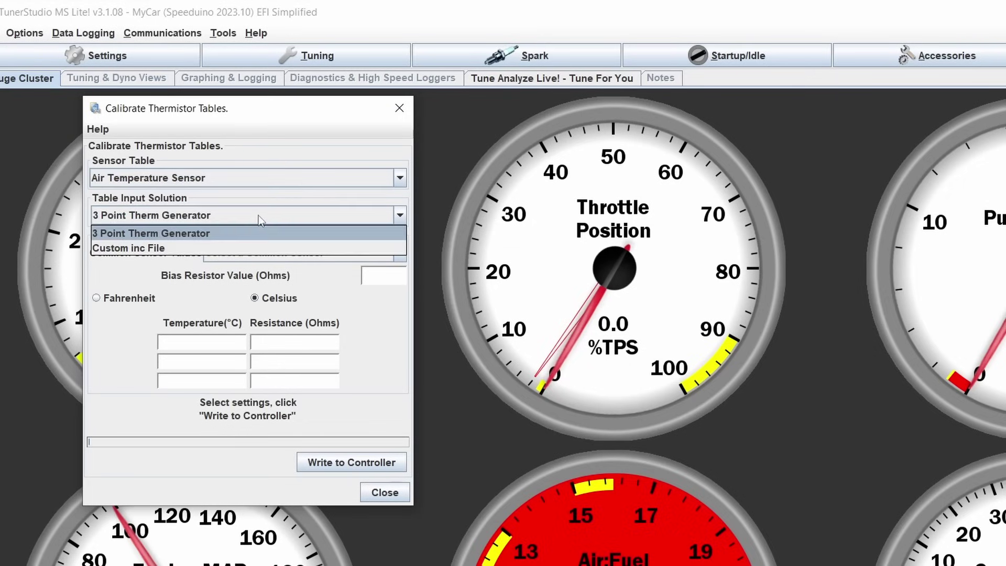
{"action": "left_click", "coordinate": [259, 215]}
{"action": "left_click", "coordinate": [328, 177]}
{"action": "left_click", "coordinate": [362, 184]}
{"action": "left_click", "coordinate": [359, 180]}
{"action": "left_click", "coordinate": [362, 177]}
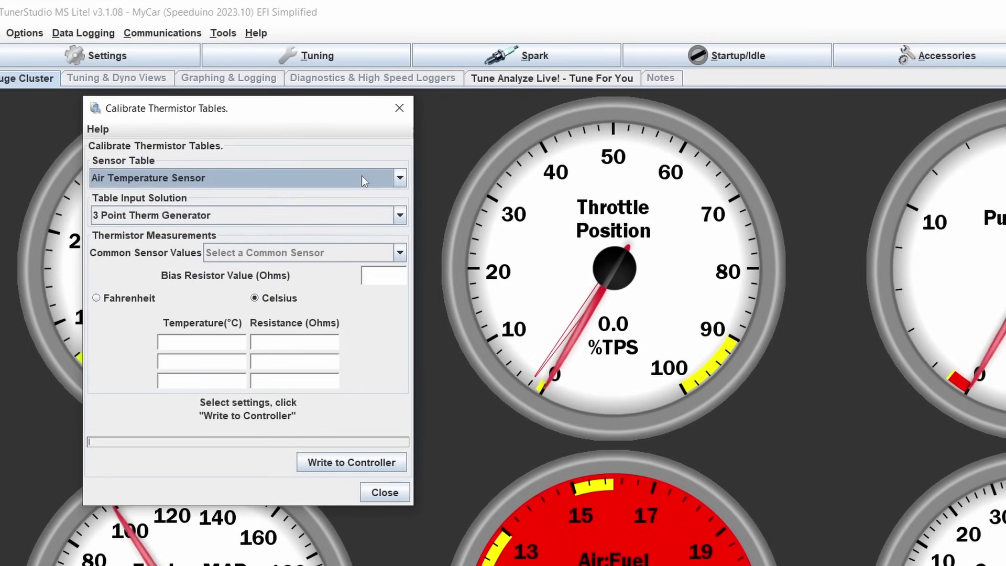
{"action": "left_click", "coordinate": [362, 176]}
{"action": "left_click", "coordinate": [361, 176]}
Browse the Common Sensor Values presets and close the list without choosing one.
{"action": "left_click", "coordinate": [332, 253]}
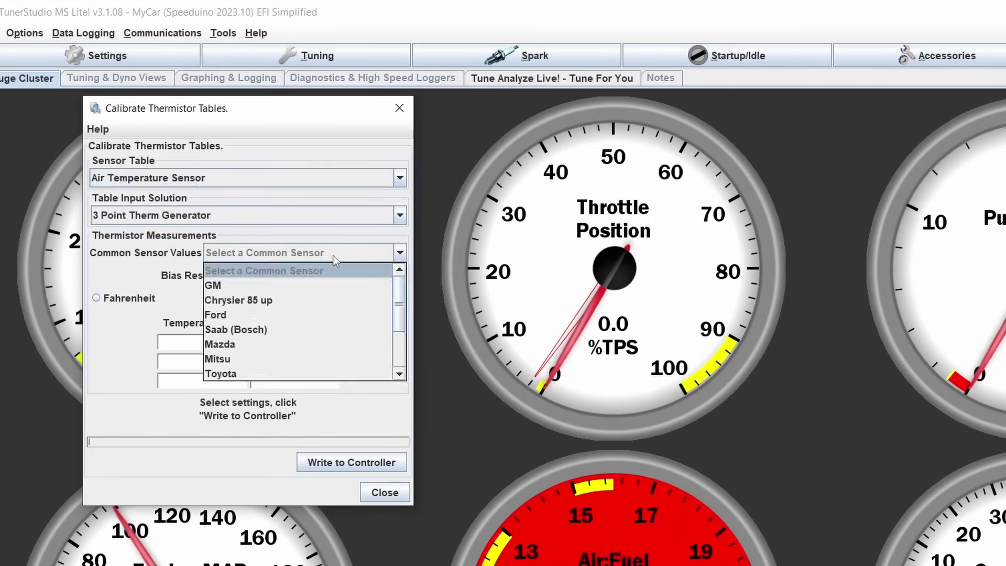
{"action": "scroll", "coordinate": [339, 319], "scroll_direction": "down", "scroll_amount": 2}
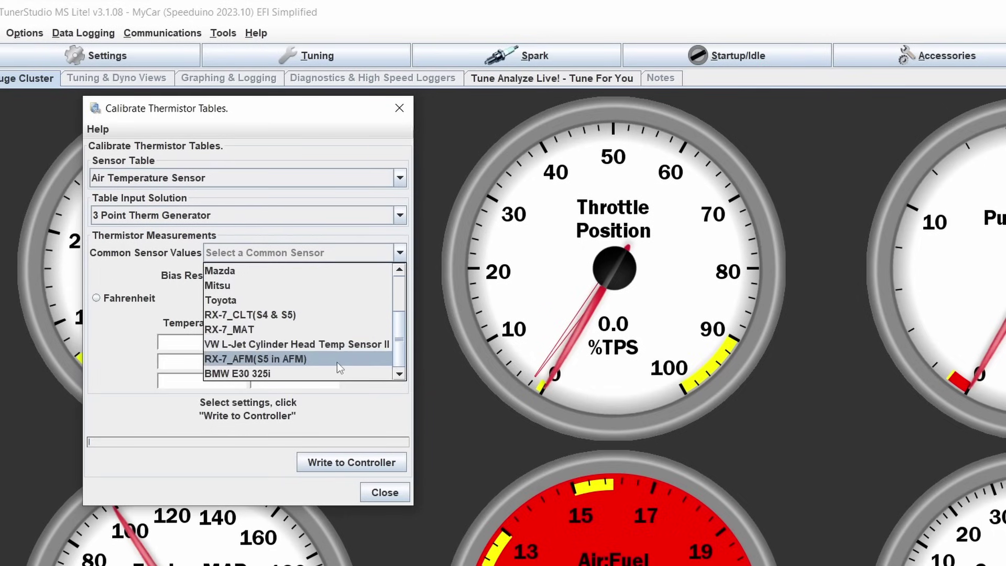
{"action": "scroll", "coordinate": [337, 362], "scroll_direction": "up", "scroll_amount": 2}
{"action": "scroll", "coordinate": [299, 297], "scroll_direction": "down", "scroll_amount": 2}
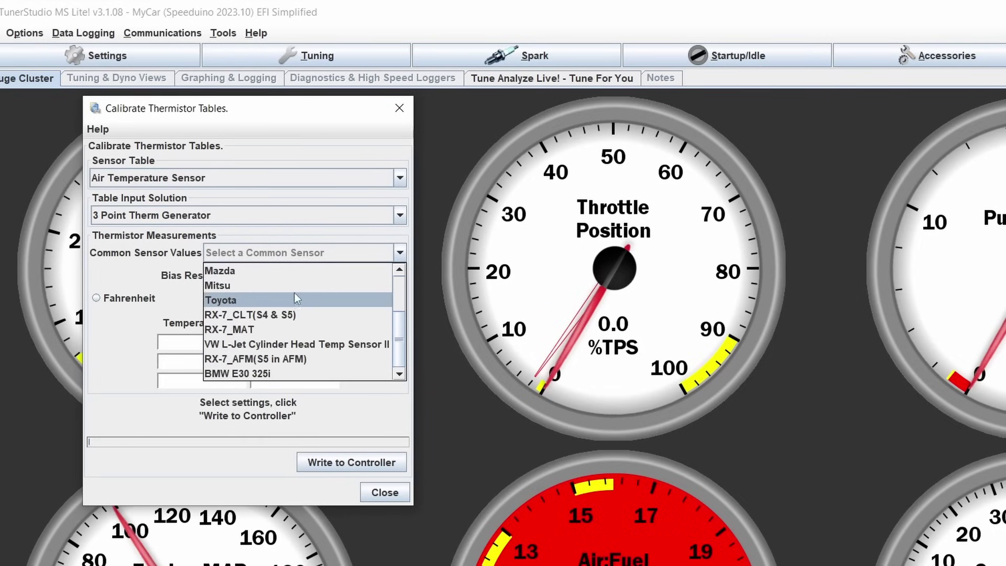
{"action": "scroll", "coordinate": [279, 307], "scroll_direction": "up", "scroll_amount": 1}
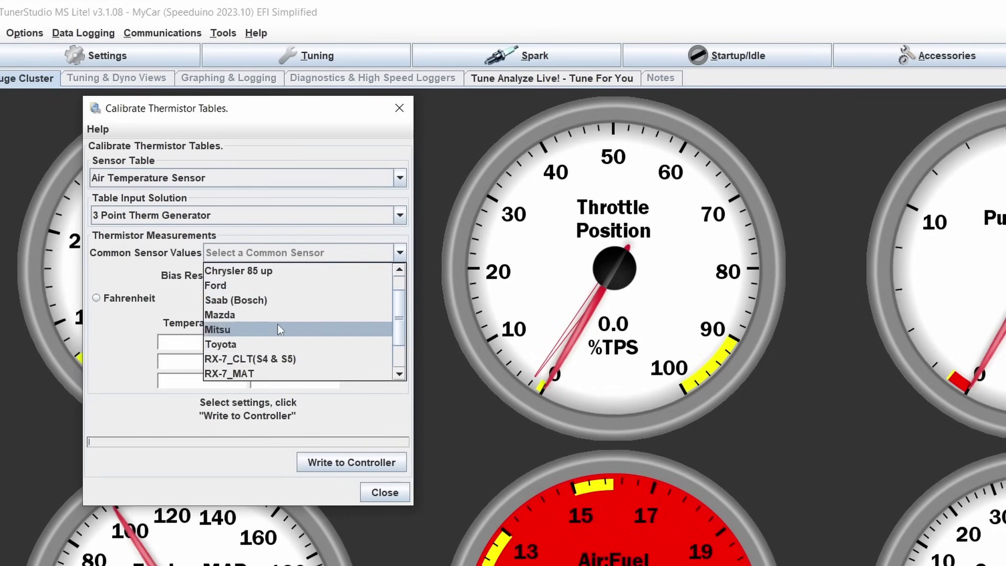
{"action": "scroll", "coordinate": [347, 329], "scroll_direction": "up", "scroll_amount": 1}
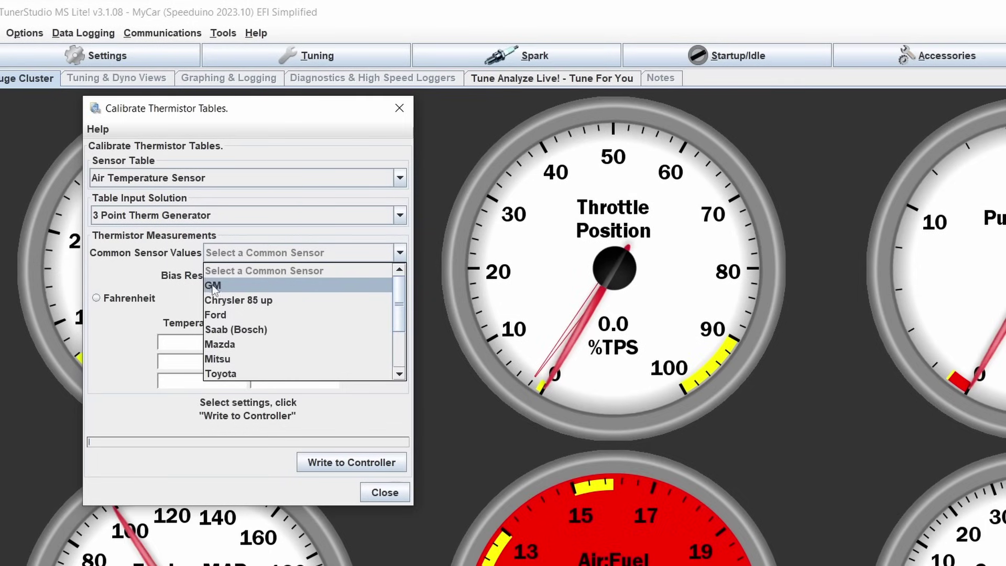
{"action": "left_click", "coordinate": [400, 253]}
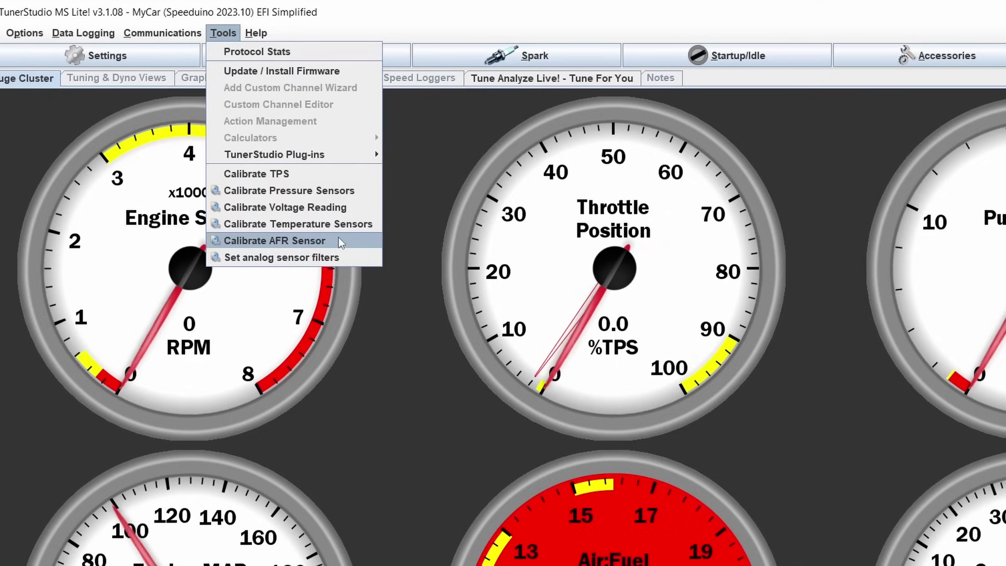
Open the Calibrate AFR Table window, move it to the top, and expand the EGO Sensor dropdown.
{"action": "left_click", "coordinate": [338, 241]}
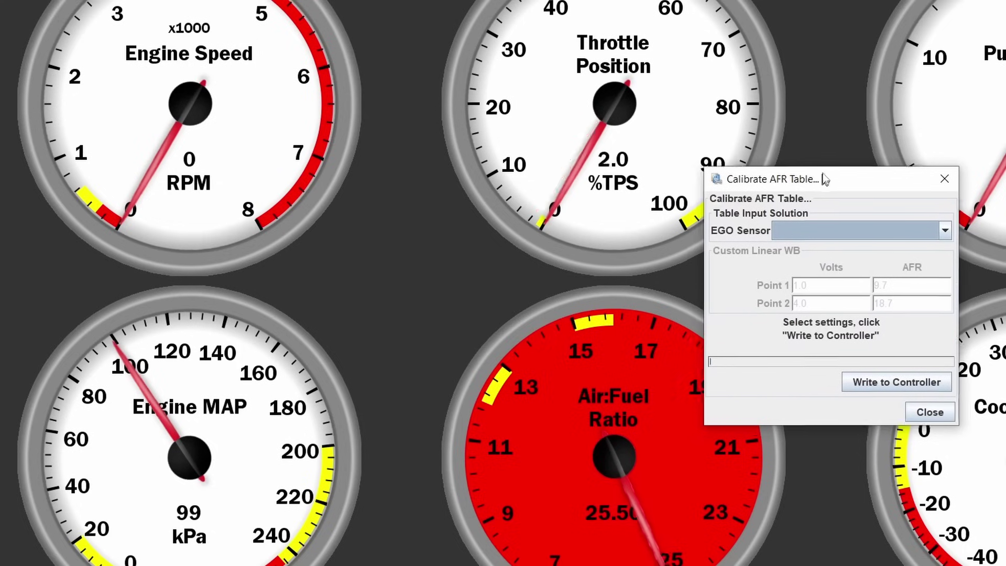
{"action": "left_click_drag", "start_coordinate": [833, 169], "coordinate": [834, 15]}
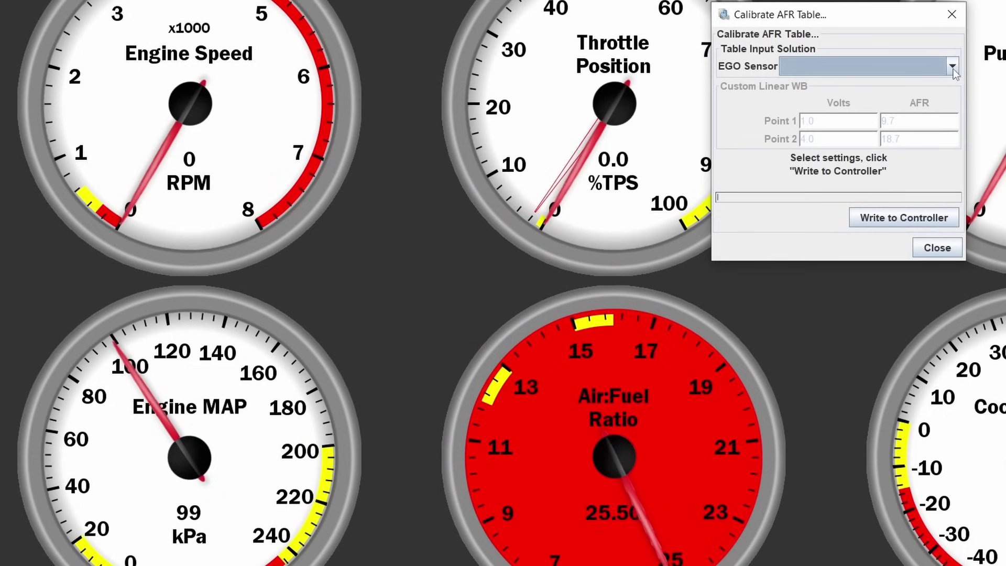
{"action": "left_click", "coordinate": [953, 66]}
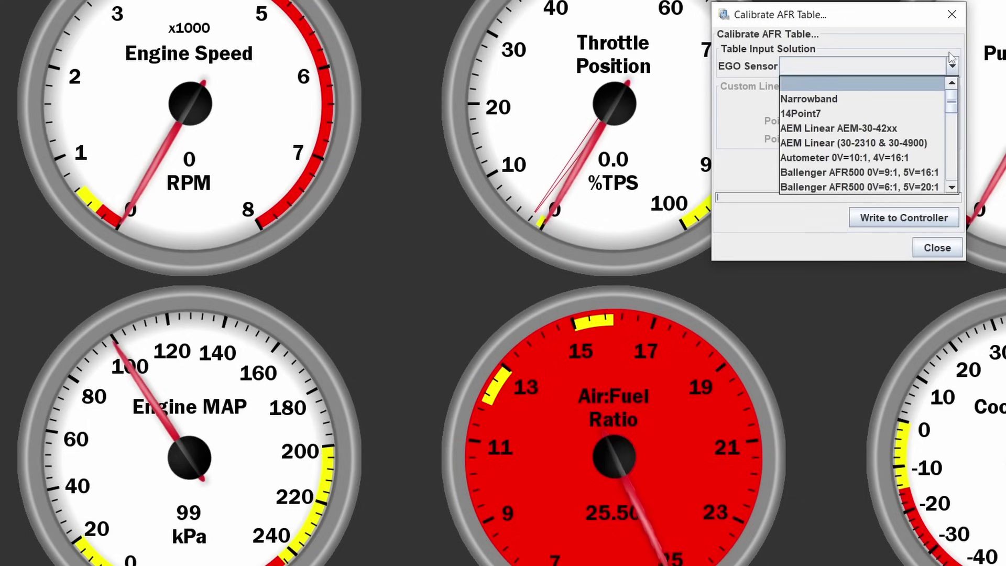
{"action": "mouse_move", "coordinate": [951, 104]}
{"action": "left_mouse_down"}
{"action": "mouse_move", "coordinate": [951, 122]}
{"action": "mouse_move", "coordinate": [951, 102]}
{"action": "left_mouse_up"}
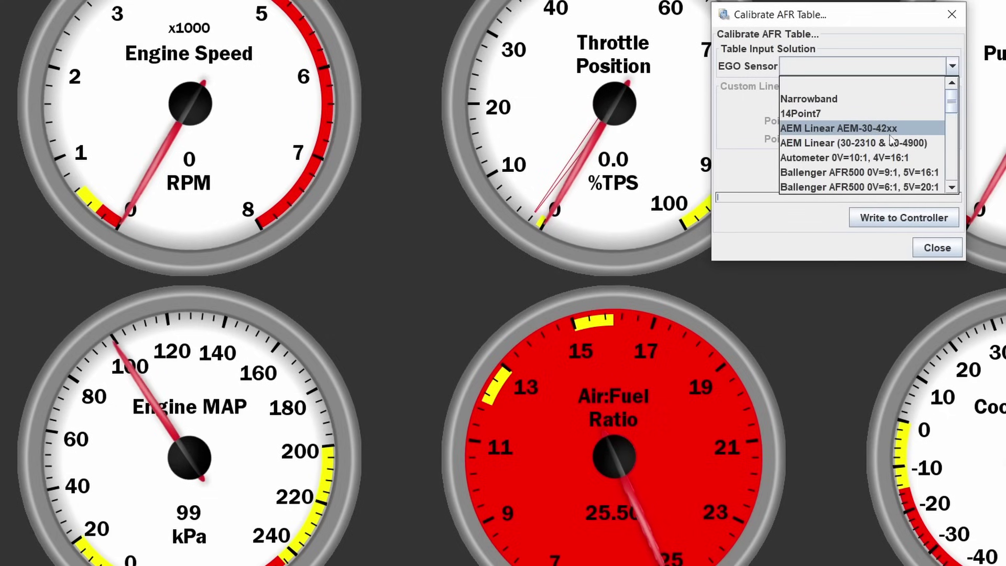
Choose Custom Linear WB as the EGO sensor (1.0 V = 9.7, 4.0 V = 18.7 AFR) and close the window.
{"action": "left_click", "coordinate": [954, 64]}
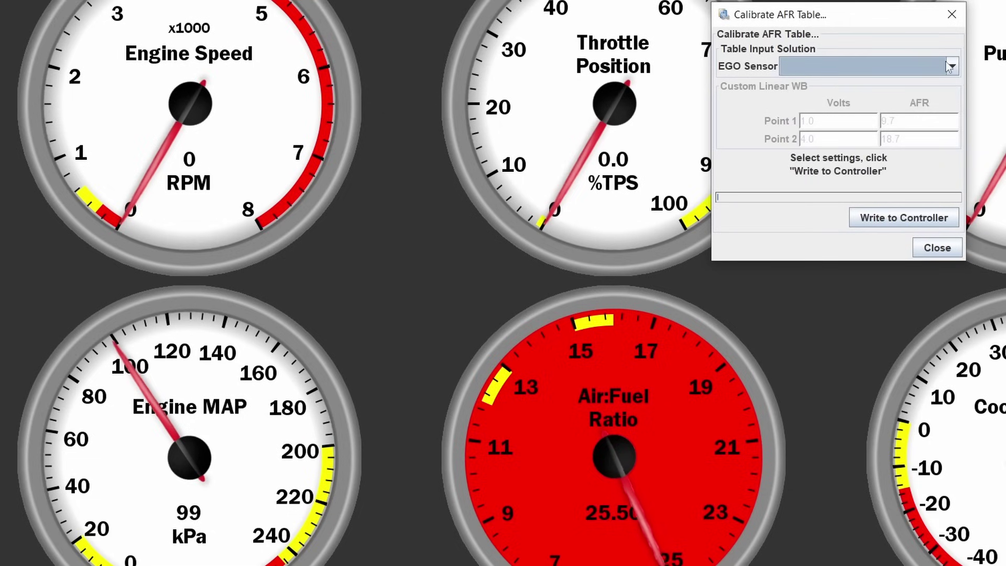
{"action": "left_click", "coordinate": [950, 66]}
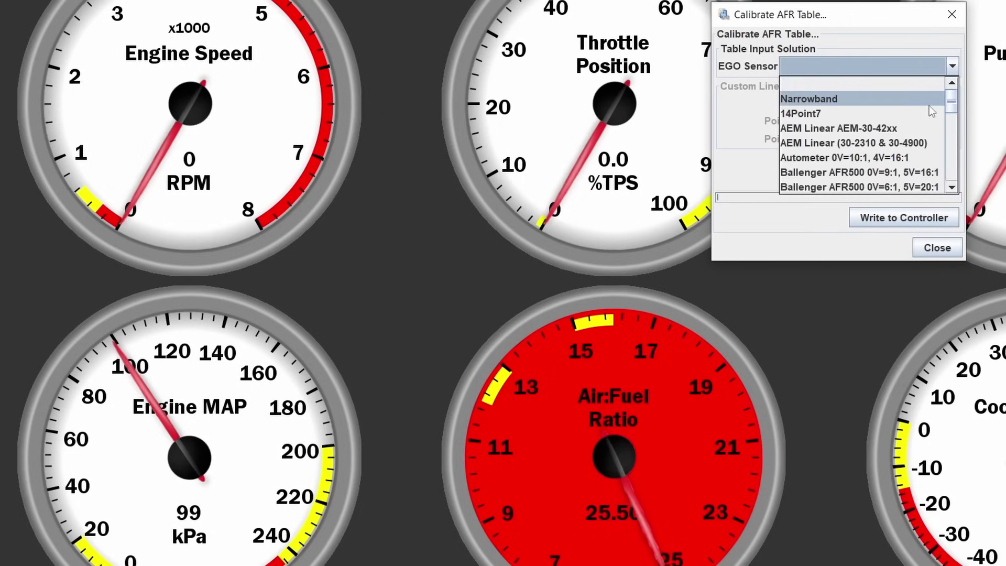
{"action": "scroll", "coordinate": [923, 127], "scroll_direction": "down", "scroll_amount": 2}
{"action": "scroll", "coordinate": [924, 127], "scroll_direction": "down", "scroll_amount": 4}
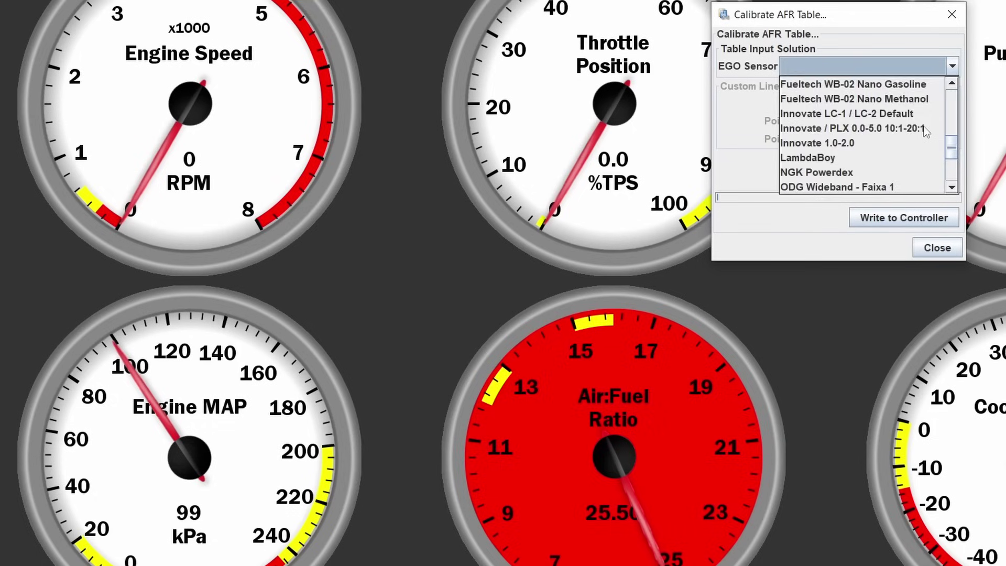
{"action": "scroll", "coordinate": [922, 135], "scroll_direction": "down", "scroll_amount": 2}
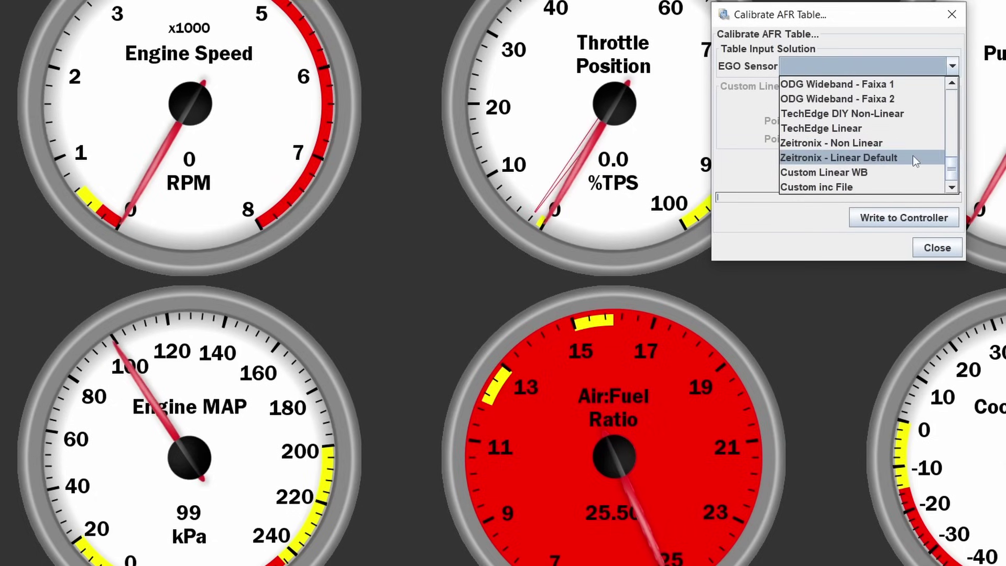
{"action": "left_click", "coordinate": [884, 170]}
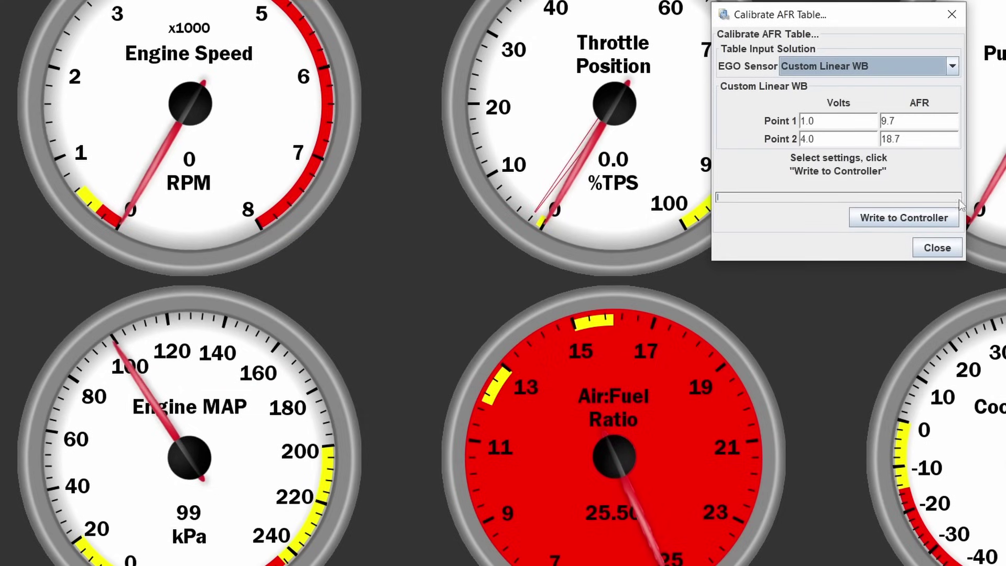
{"action": "left_click", "coordinate": [938, 247]}
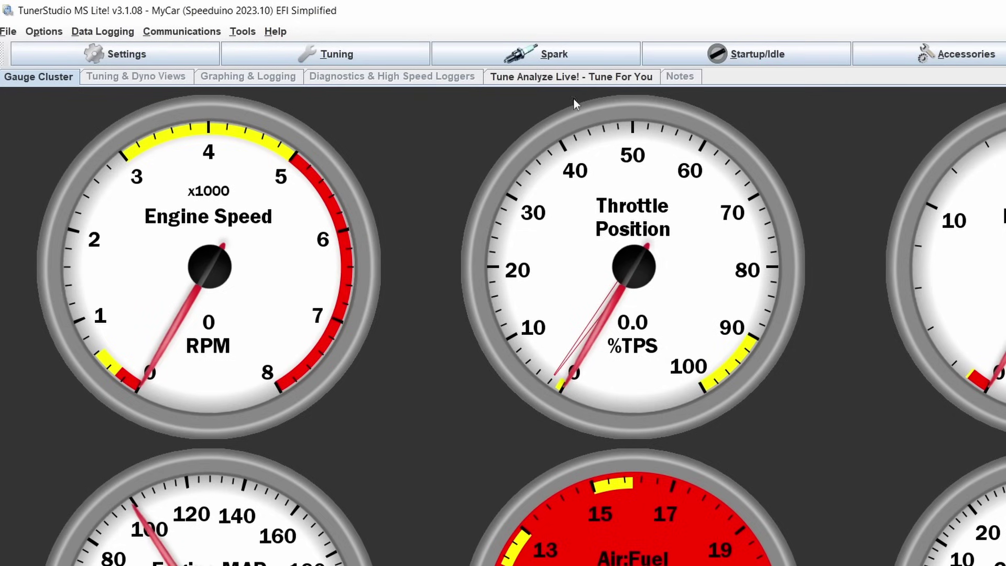